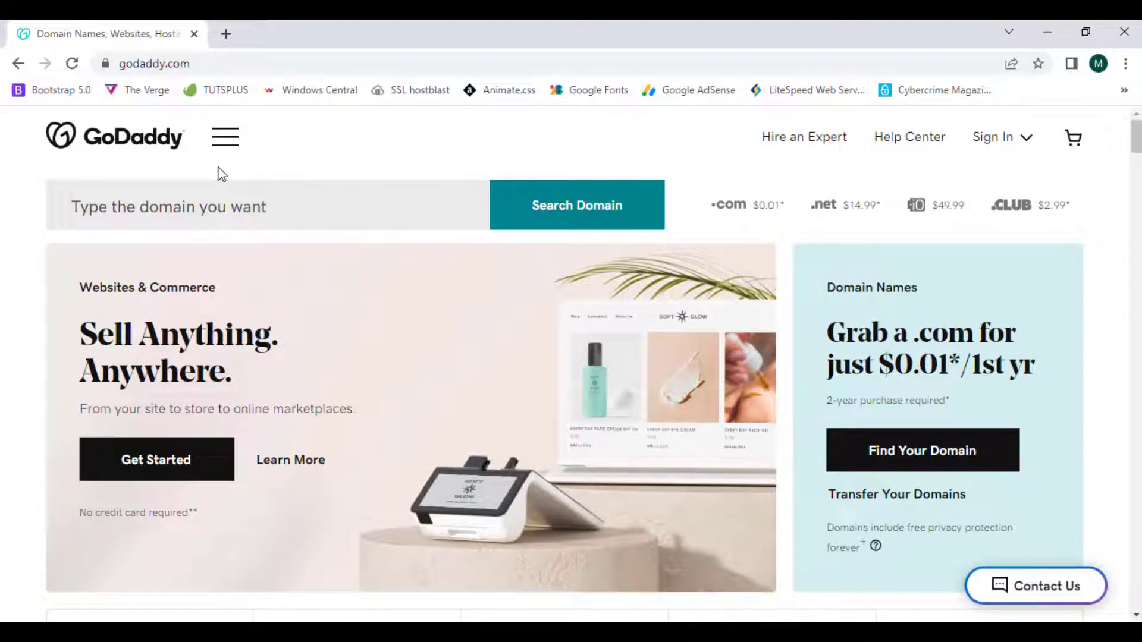
Step: Browse the homepage, then open Domain Names > Search for Domain Names from the main menu
scroll(1095, 143, "down", 5)
scroll(571, 356, "down", 15)
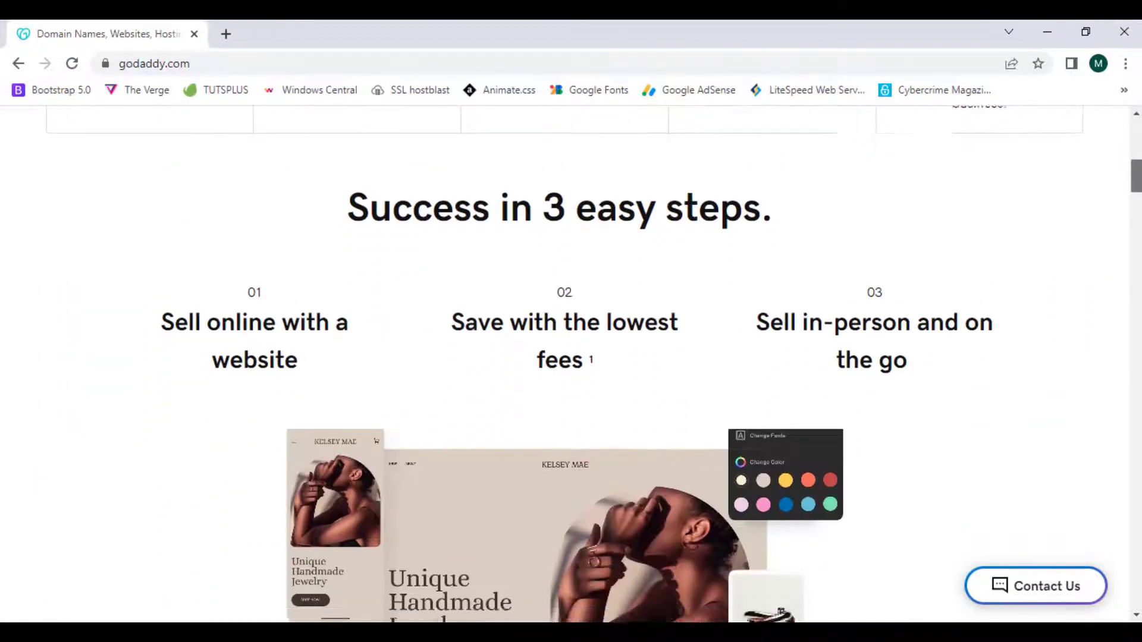
scroll(1140, 410, "down", 20)
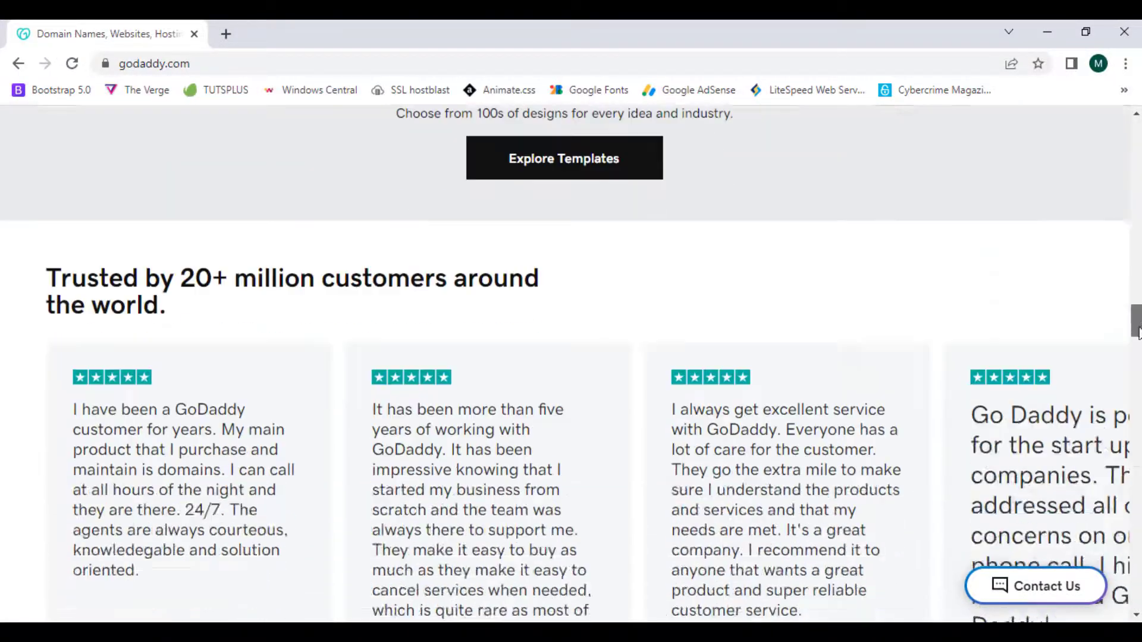
scroll(1139, 409, "down", 20)
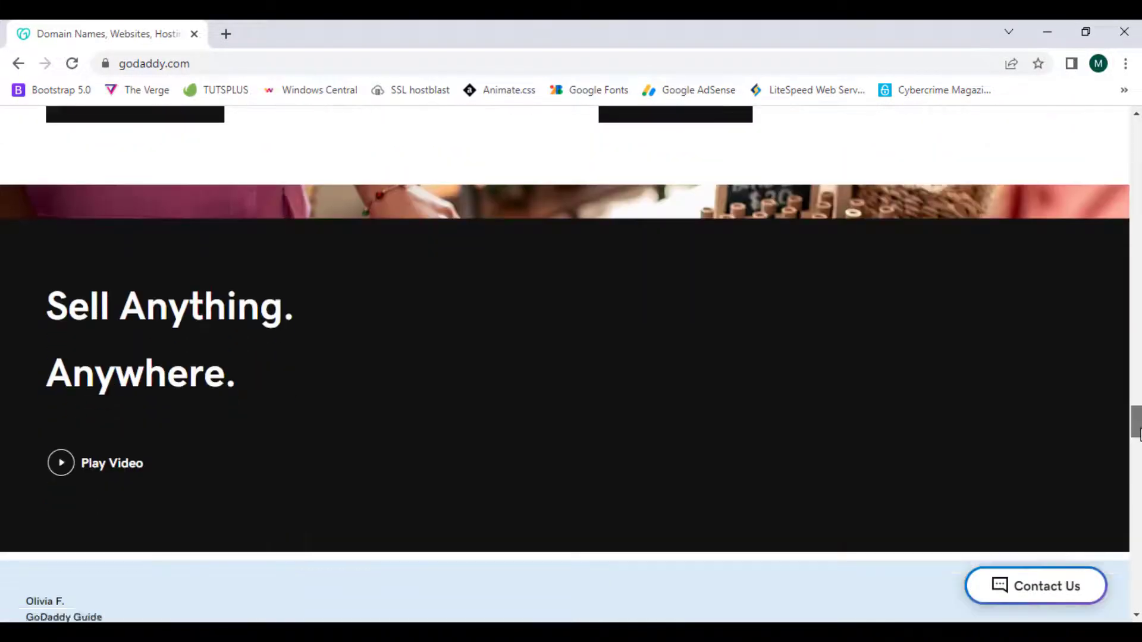
scroll(571, 357, "down", 8)
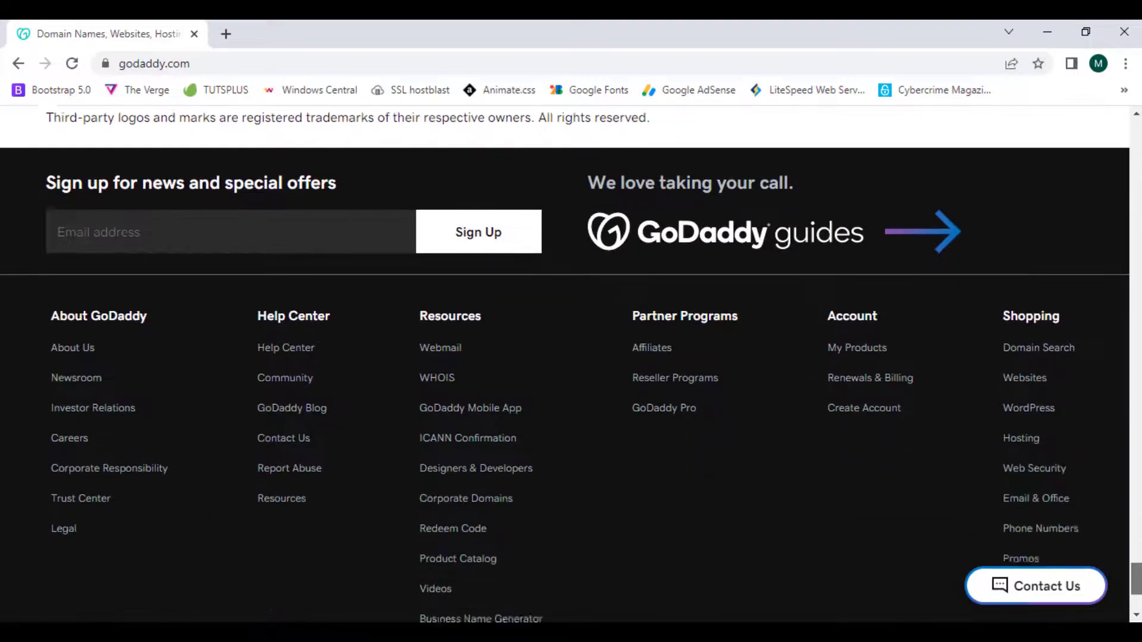
scroll(571, 357, "up", 20)
scroll(571, 357, "up", 15)
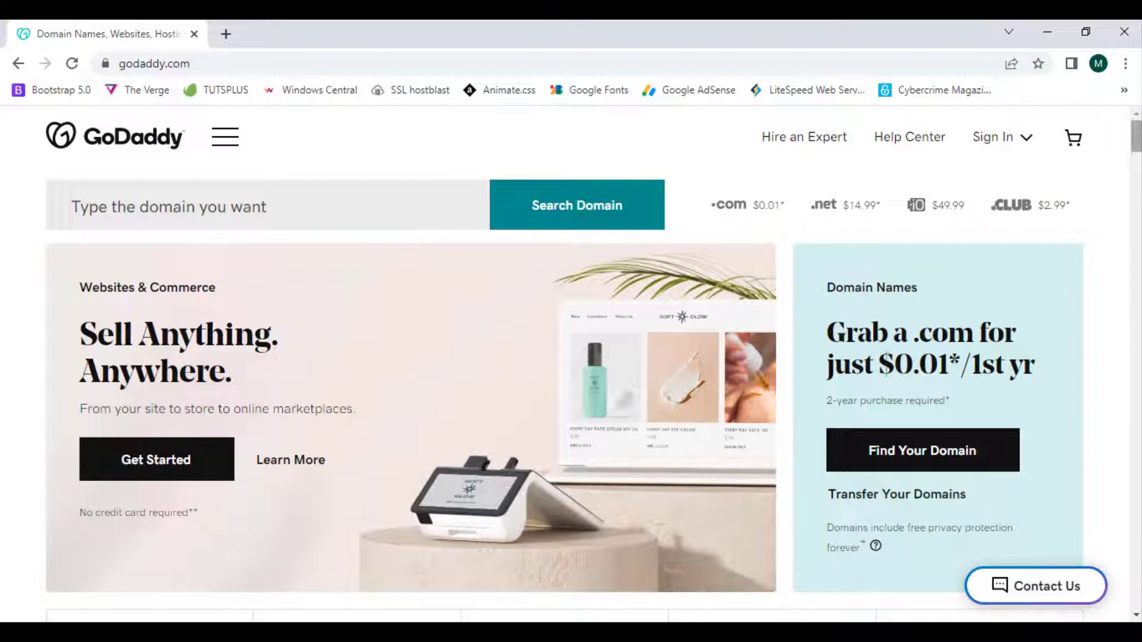
left_click(235, 148)
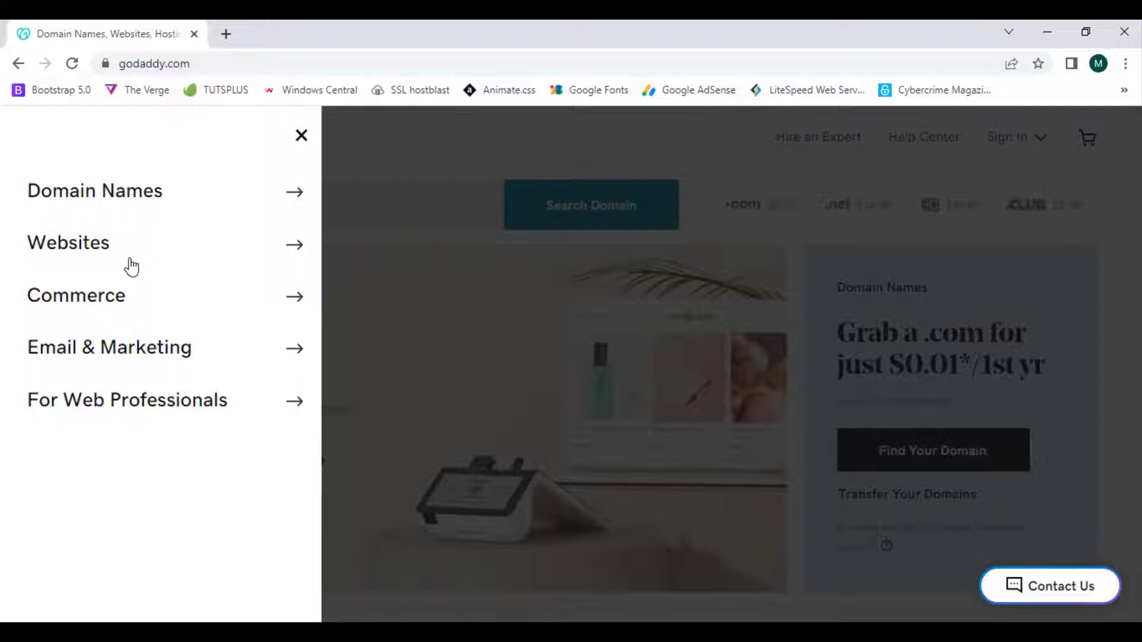
left_click(110, 196)
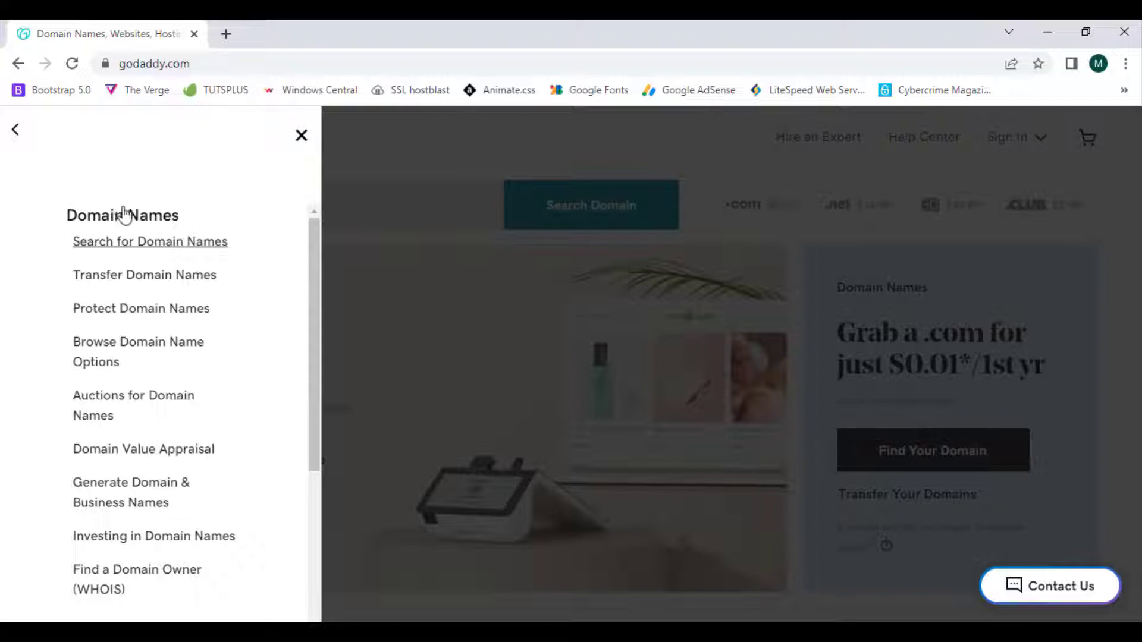
left_click(161, 244)
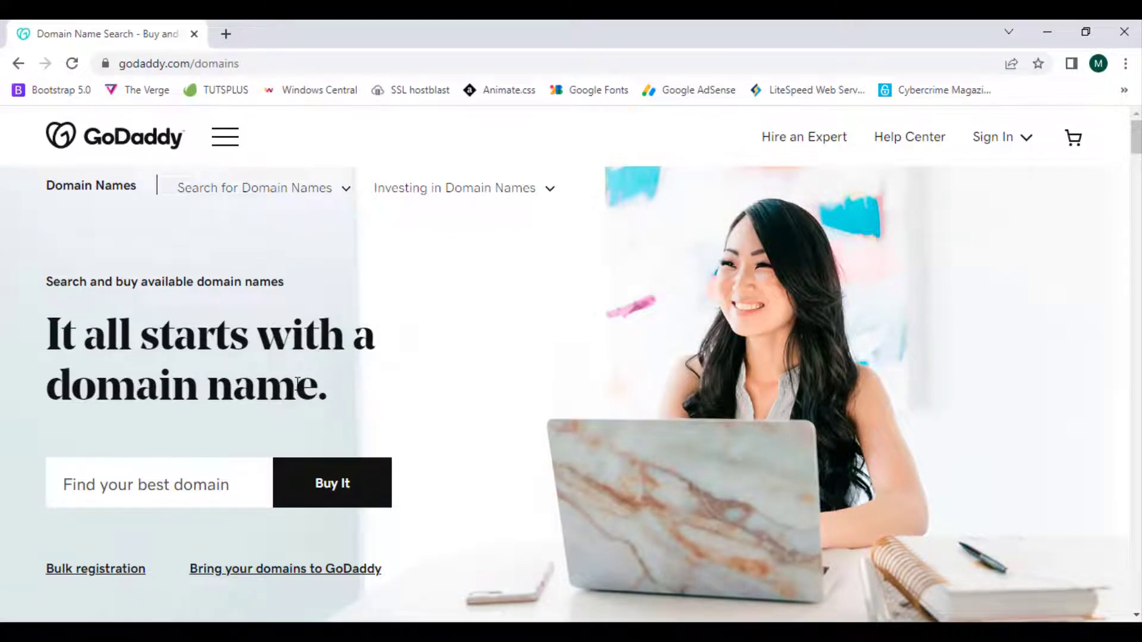
Step: Search for techbasedarea.com in the Find your best domain field
scroll(1088, 452, "down", 4)
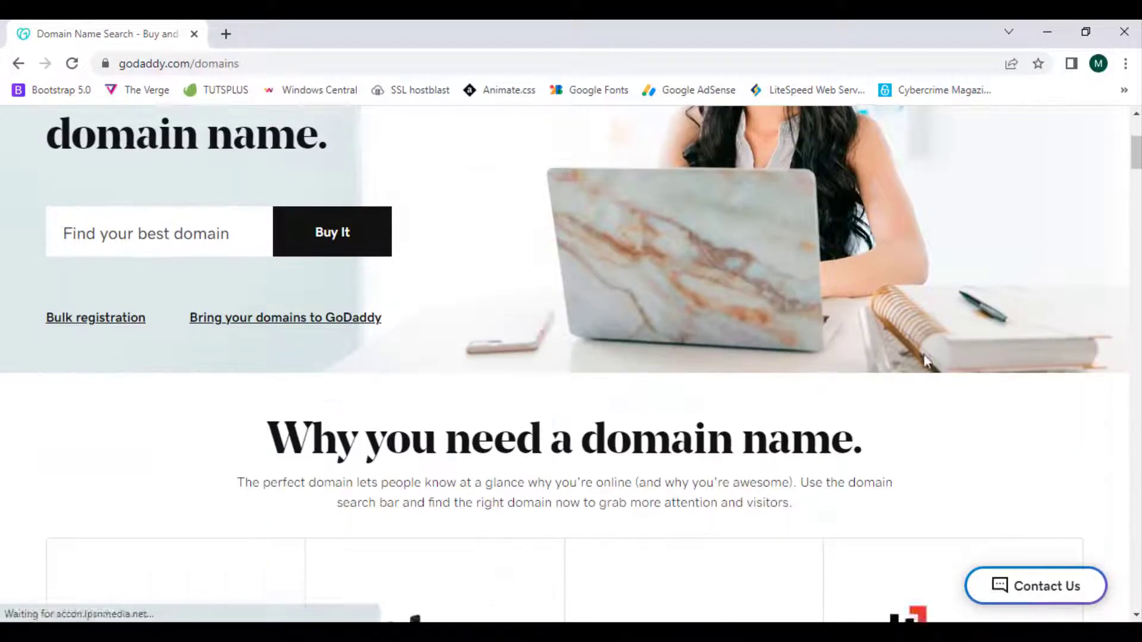
scroll(1088, 452, "up", 4)
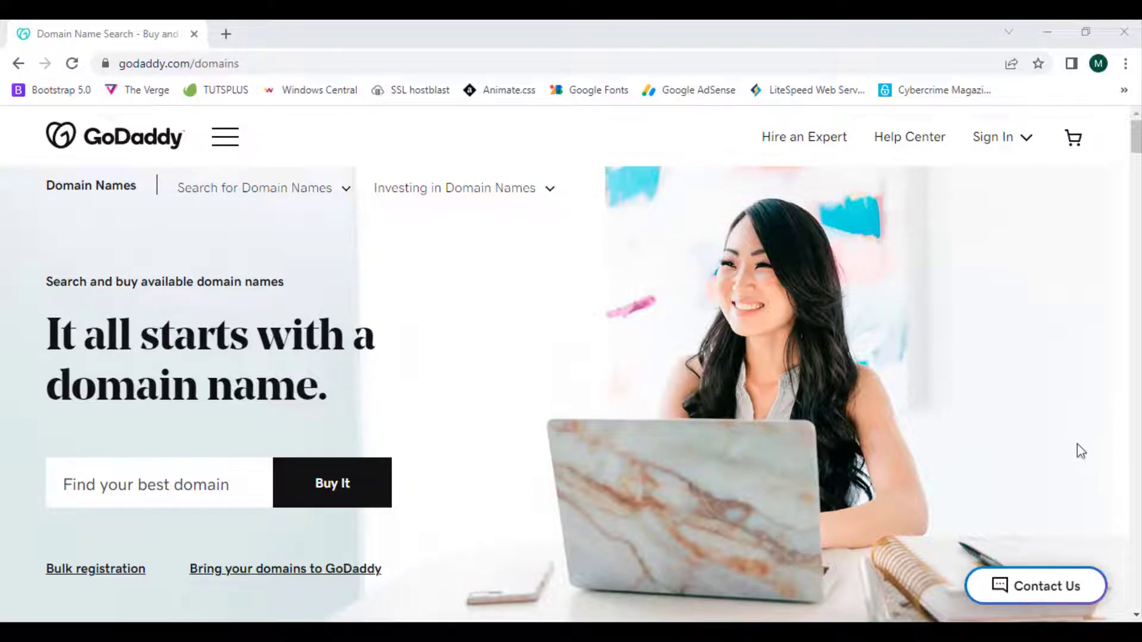
scroll(494, 367, "down", 3)
left_click(139, 320)
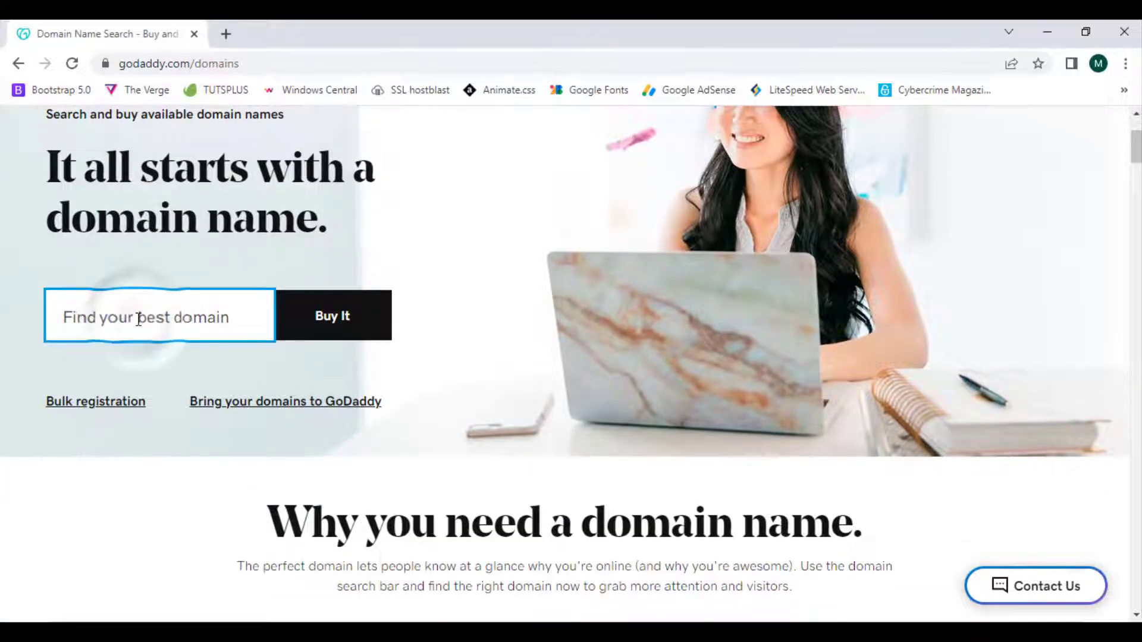
type("t")
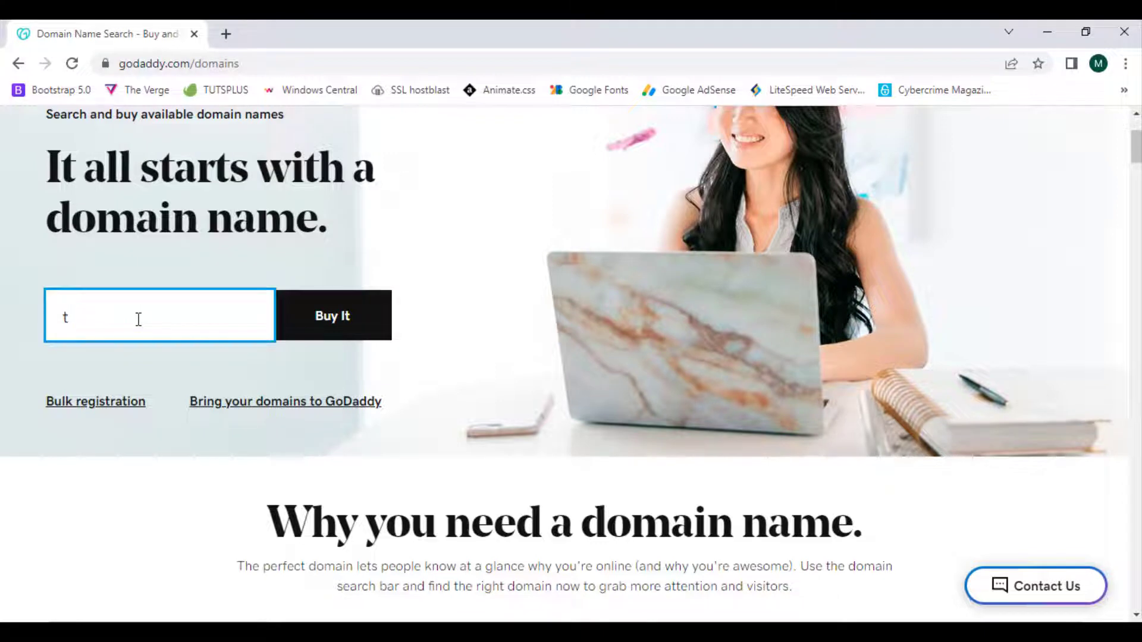
type("echbasedarea.com")
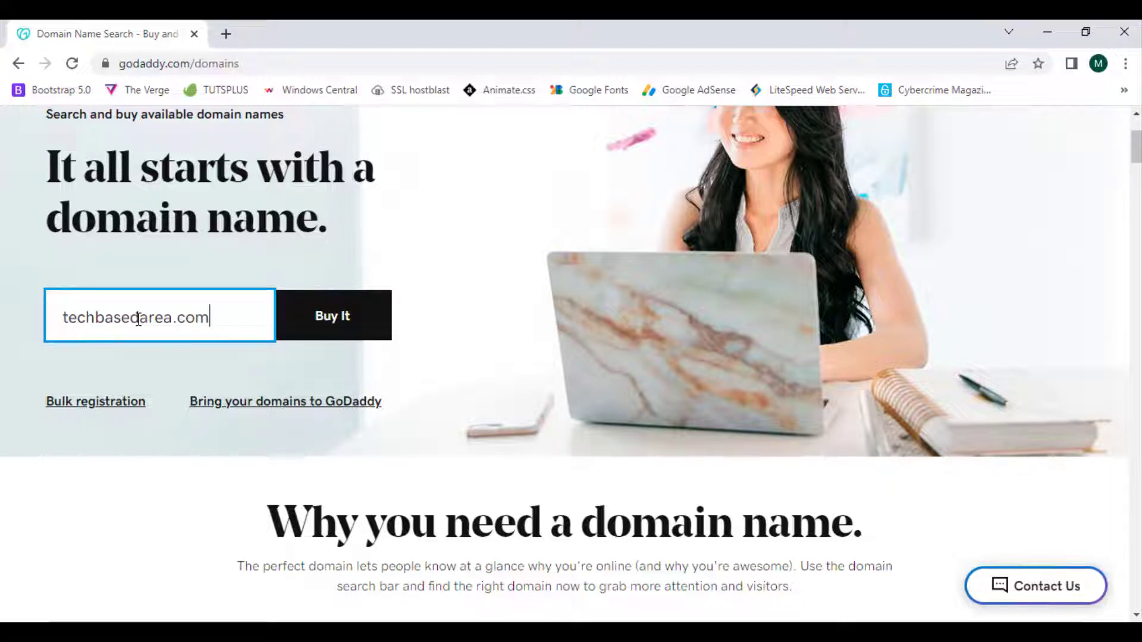
left_click(384, 313)
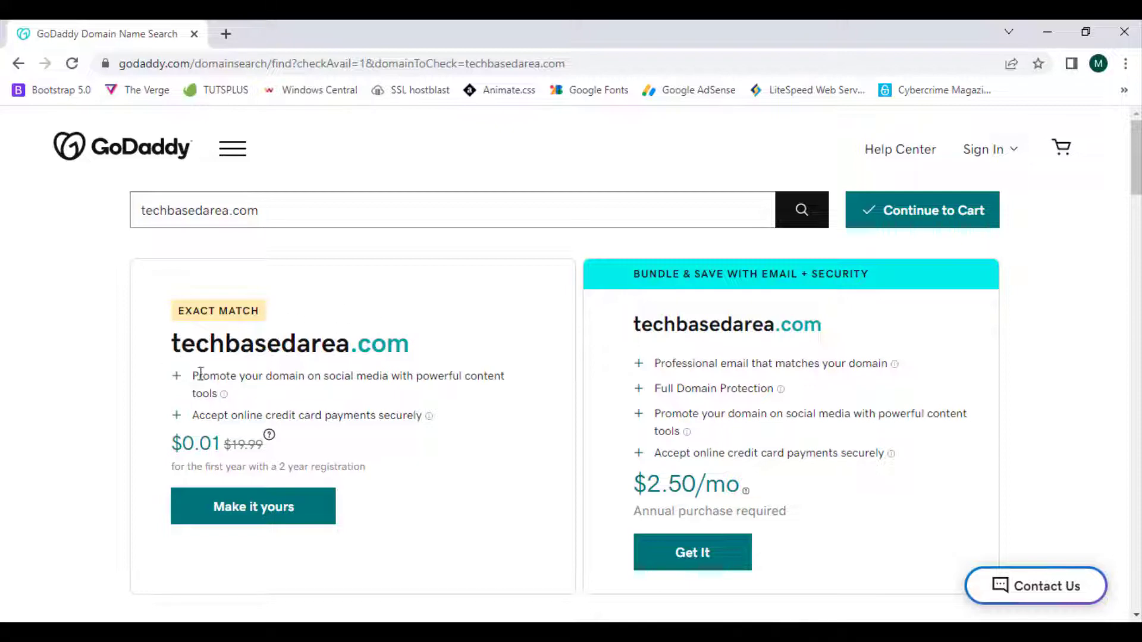
Step: Highlight the social media, credit card payments, bundle banner and professional email feature texts
left_click_drag(198, 376, 504, 393)
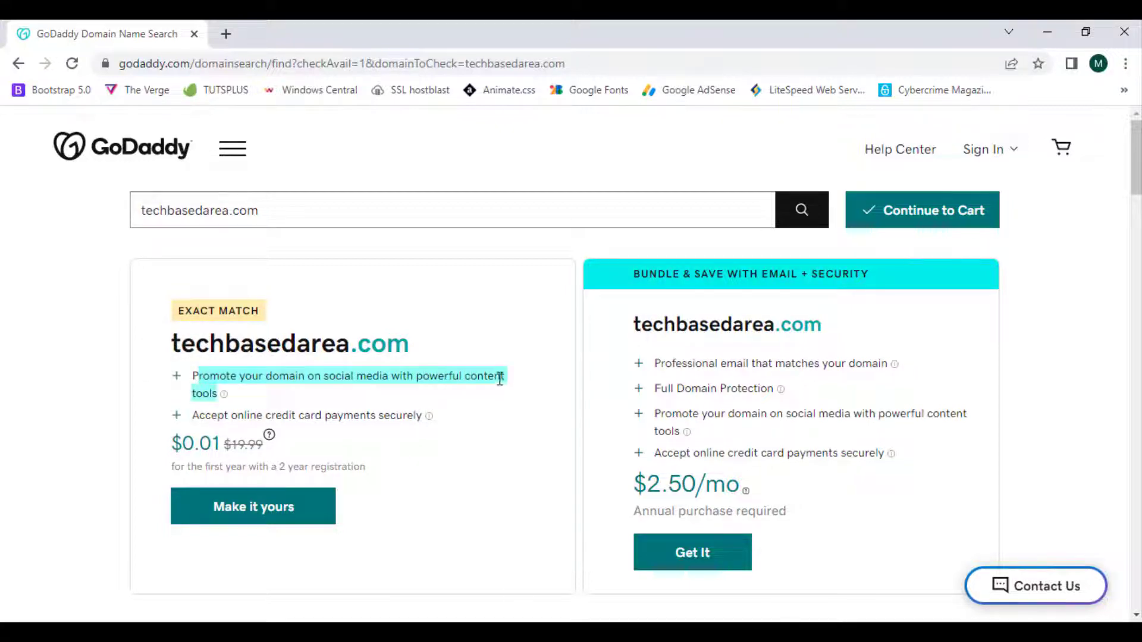
left_click(494, 375)
left_click(259, 411)
left_click_drag(277, 412, 377, 414)
left_click(379, 411)
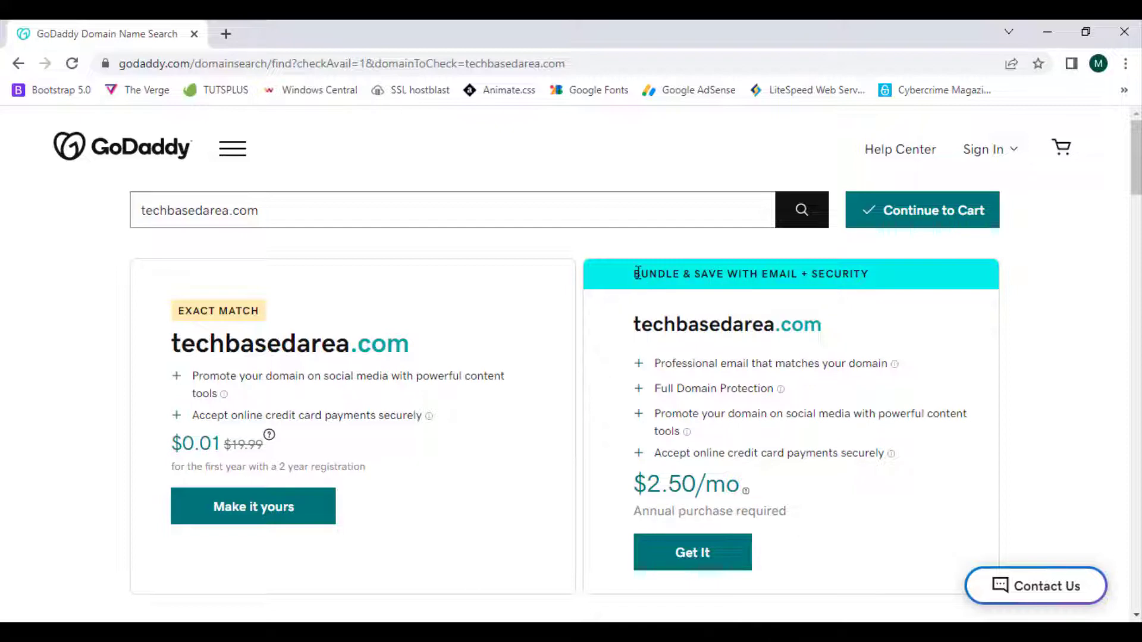
left_click_drag(637, 274, 897, 285)
left_click(897, 286)
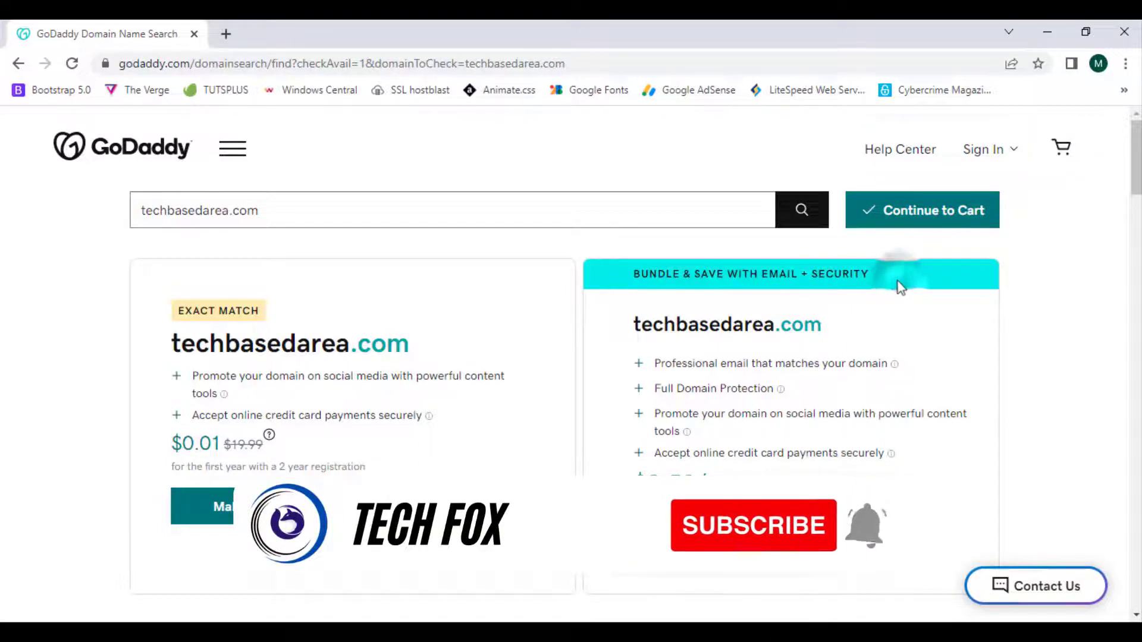
scroll(897, 285, "down", 2)
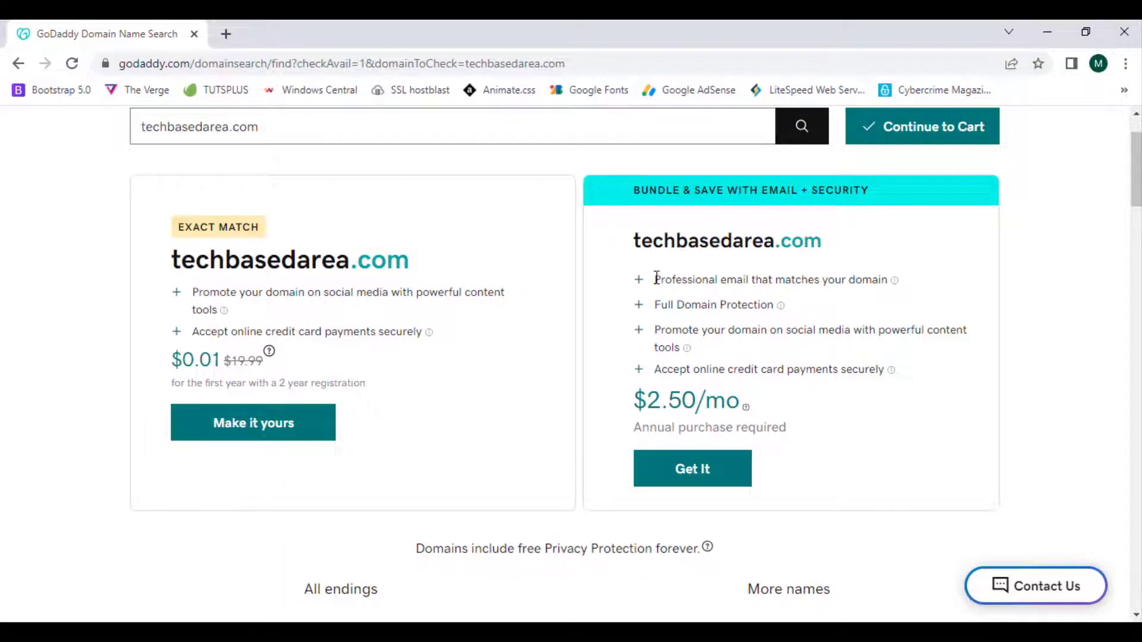
left_click_drag(654, 279, 760, 284)
left_click(844, 263)
Step: Highlight the $0.01 first-year price and the $2.50/mo bundle price
left_click(725, 300)
double_click(184, 359)
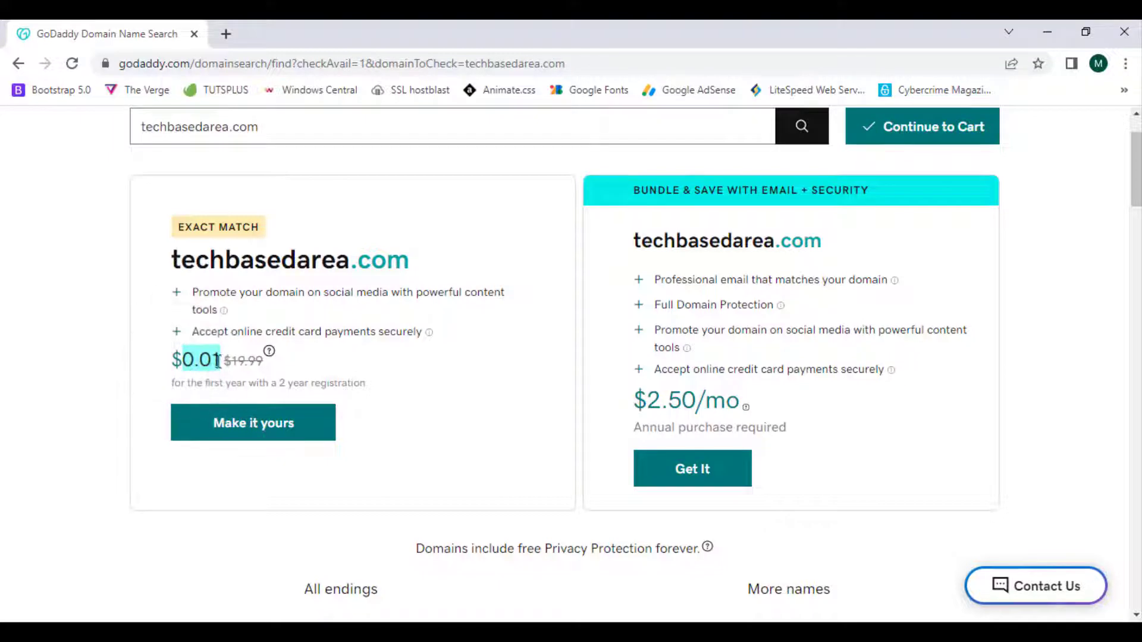
left_click(218, 367)
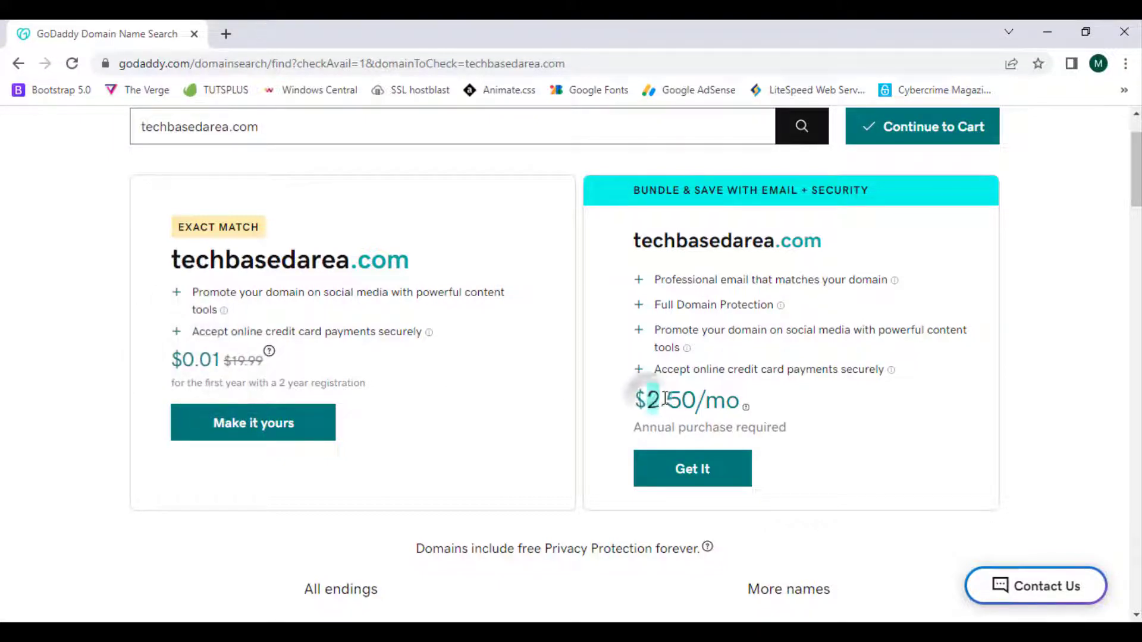
left_click_drag(645, 395, 718, 398)
left_click(719, 399)
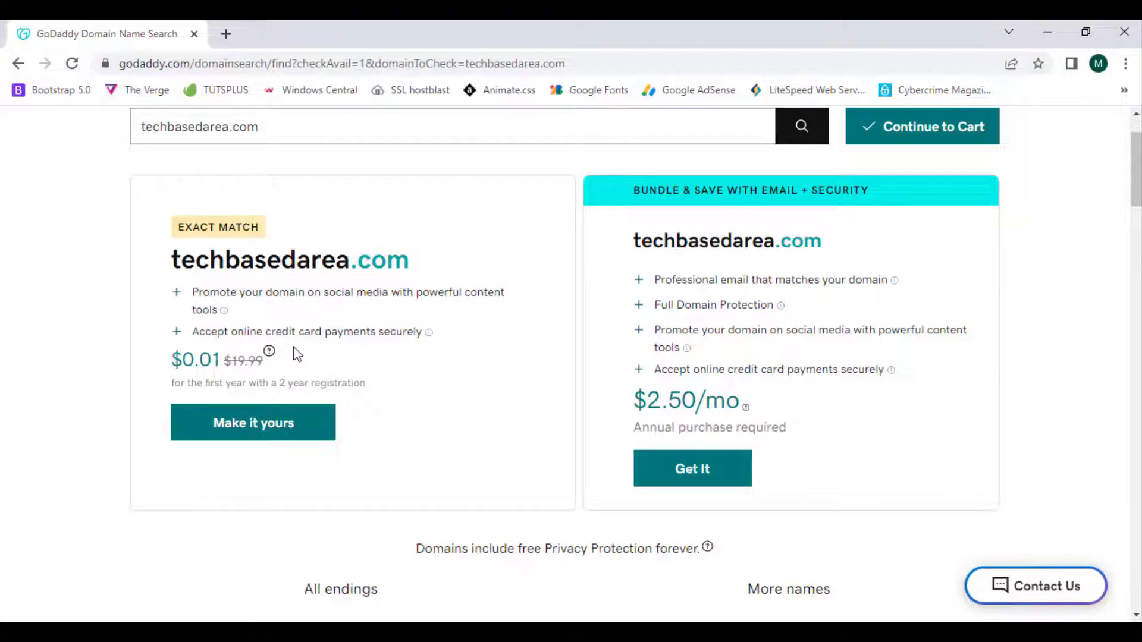
Step: Show and read the Pricing explanation for the $0.01 offer, then close it
left_click(270, 352)
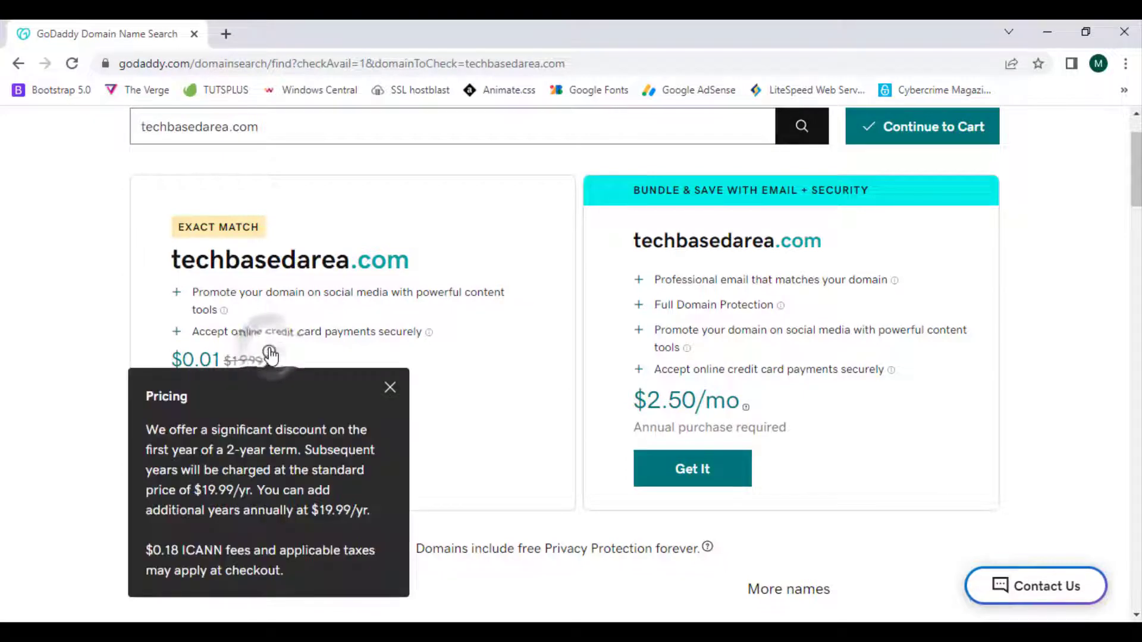
left_click_drag(170, 429, 309, 551)
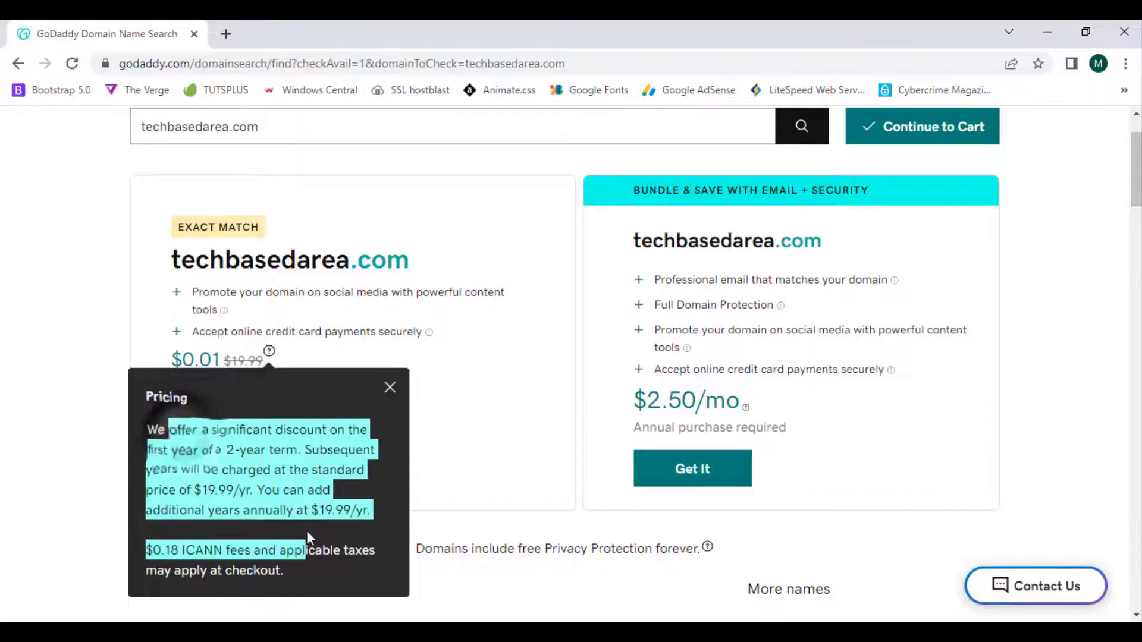
left_click(297, 474)
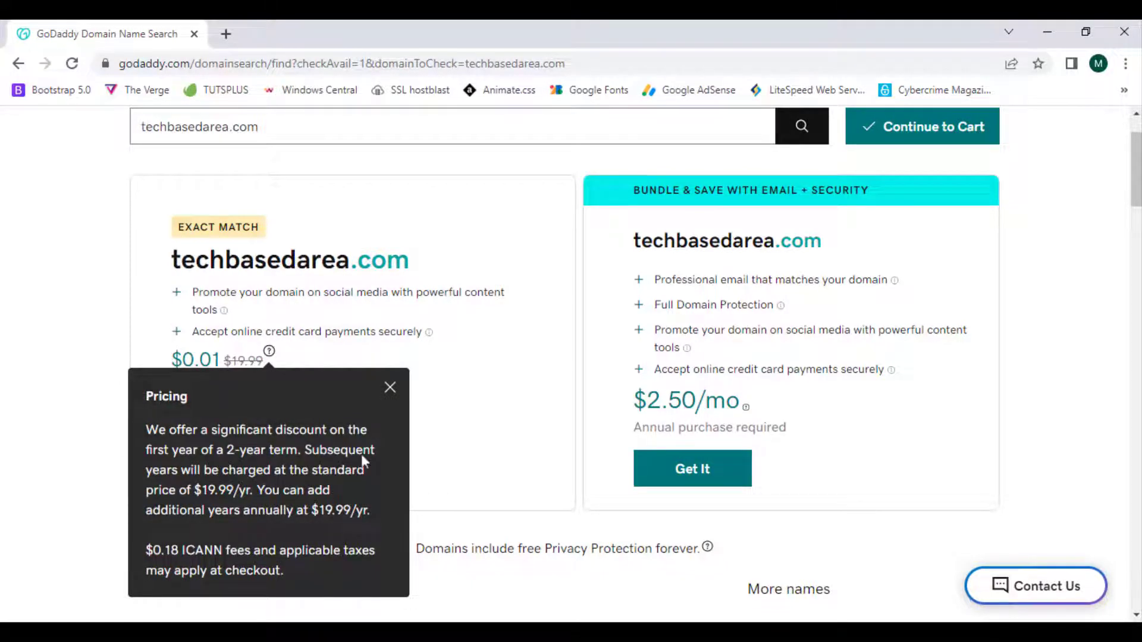
left_click(540, 408)
Step: Scroll through the All endings and More names lists, then back to the top
scroll(543, 409, "down", 3)
scroll(553, 408, "down", 1)
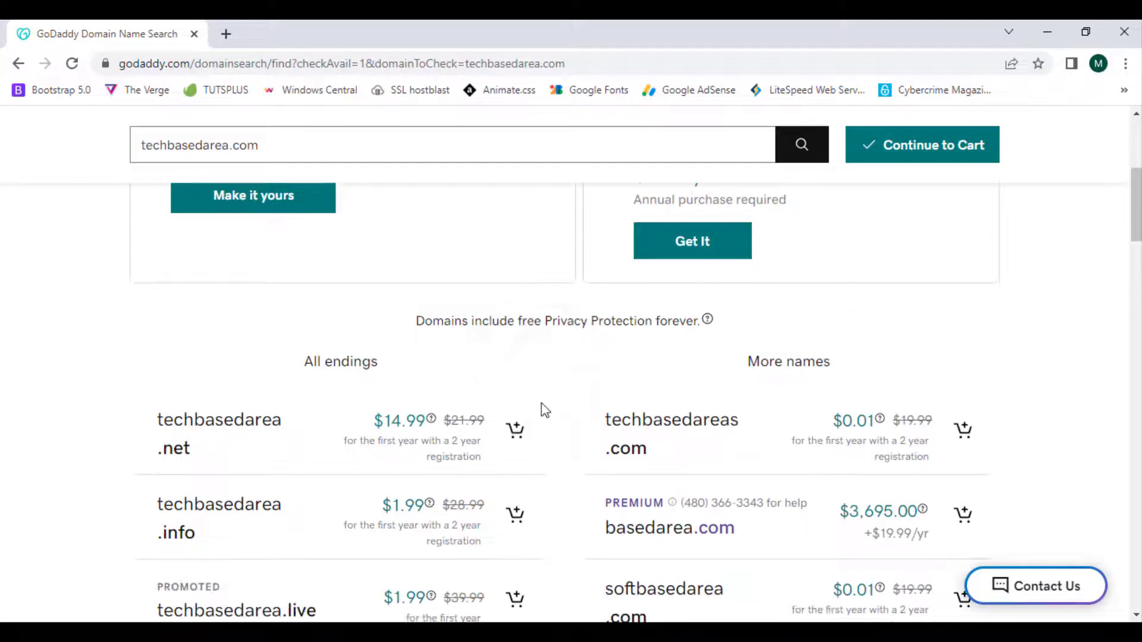
left_click_drag(1133, 232, 1133, 247)
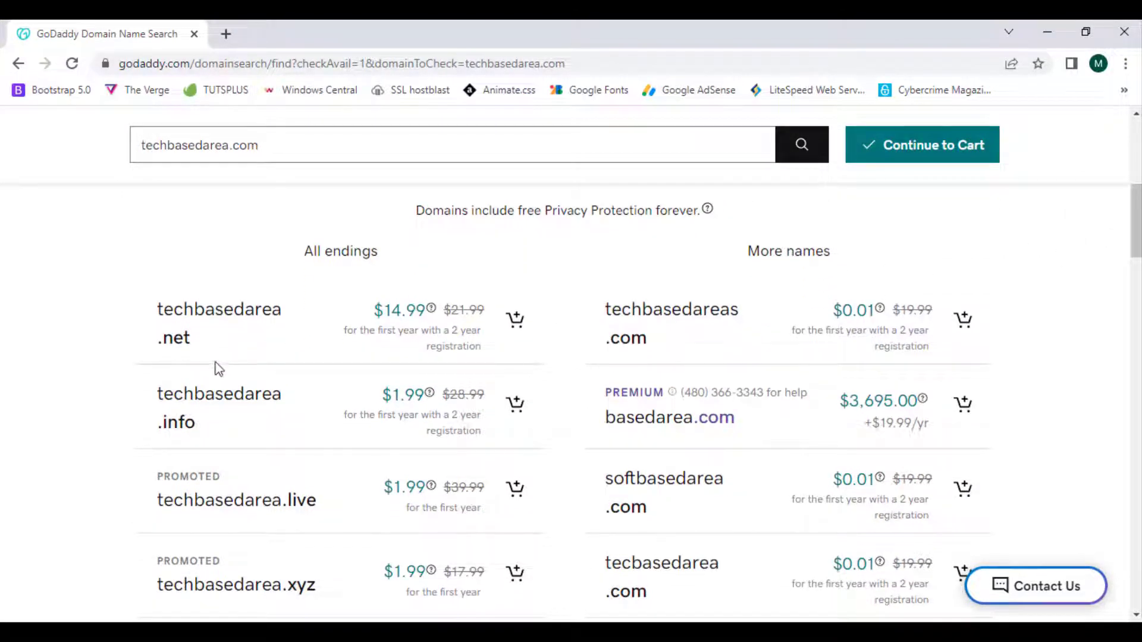
scroll(216, 370, "down", 1)
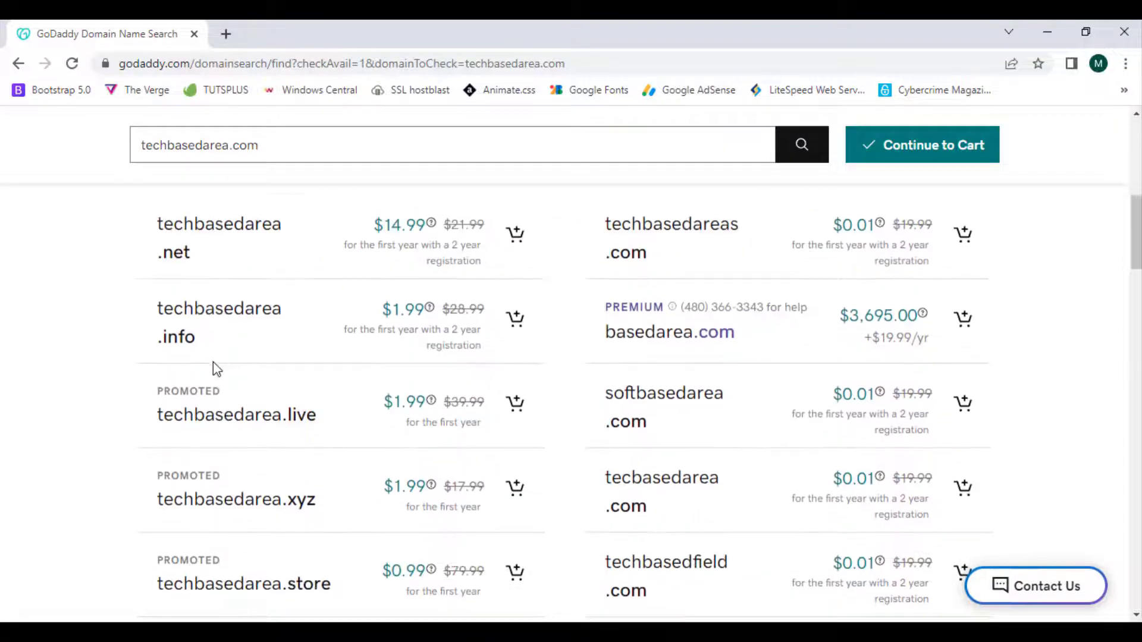
scroll(217, 369, "down", 1)
left_click_drag(1134, 264, 1135, 175)
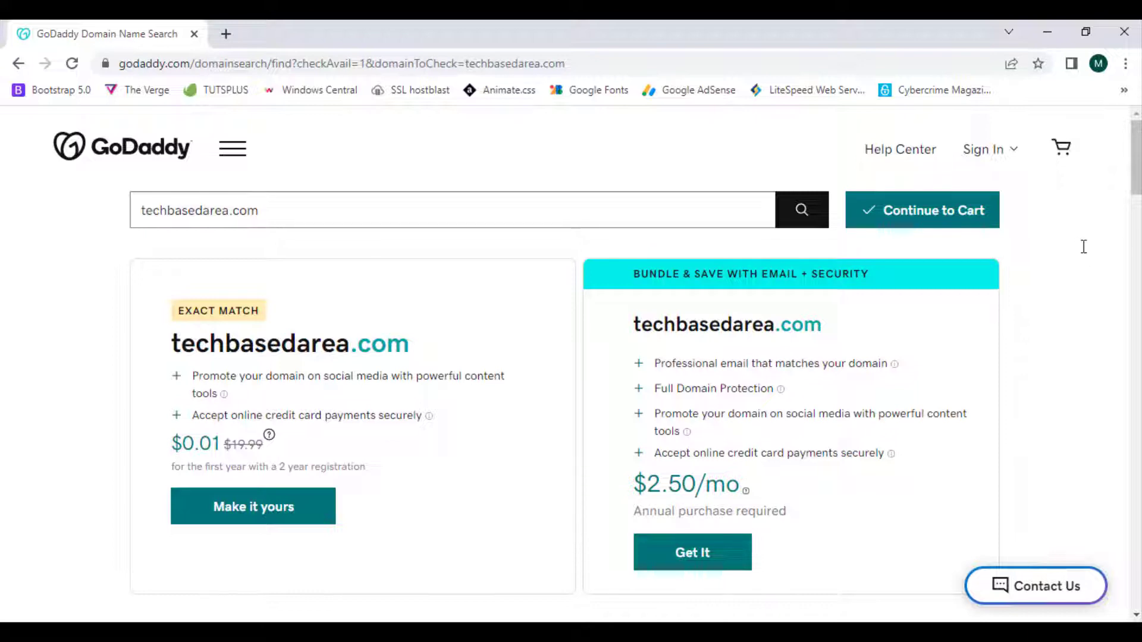
left_click(131, 156)
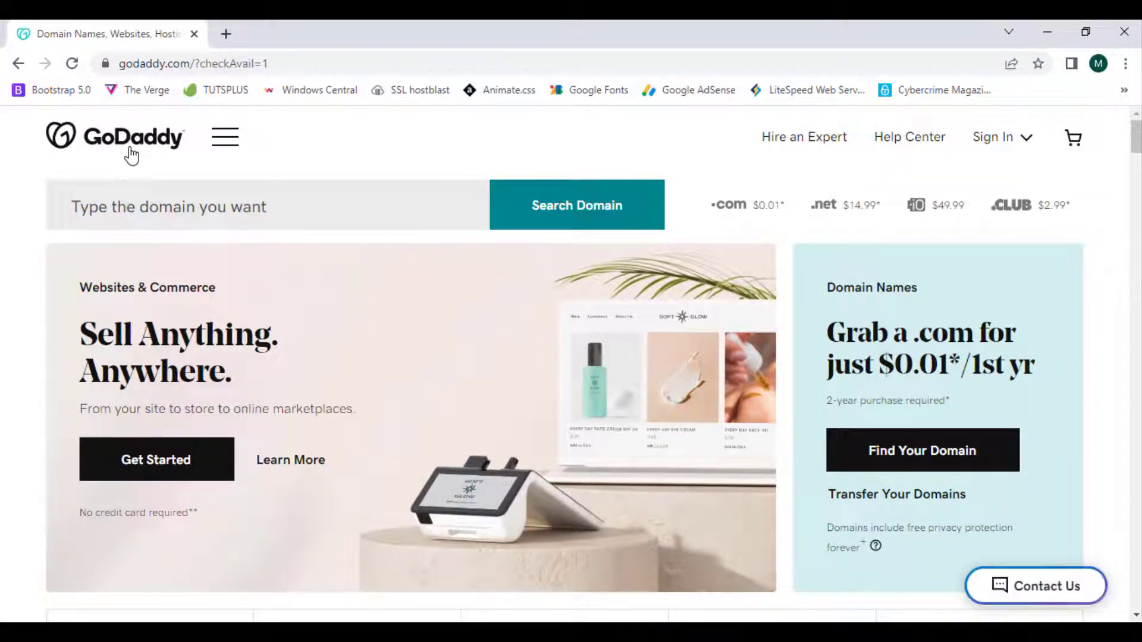
left_click(215, 144)
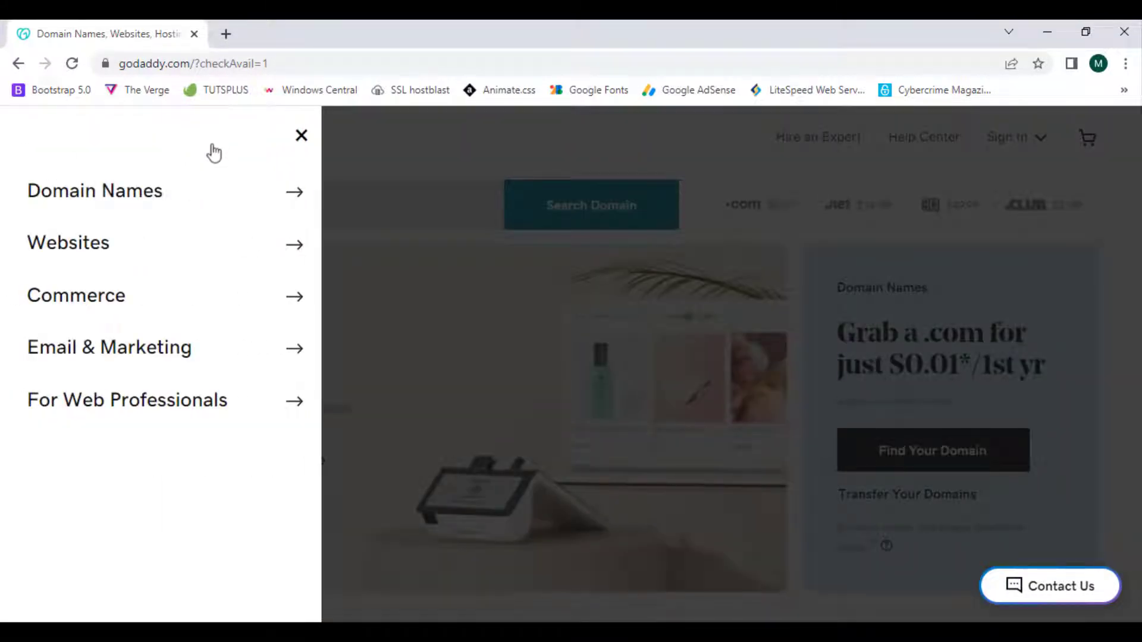
right_click(209, 154)
left_click(69, 465)
left_click(111, 248)
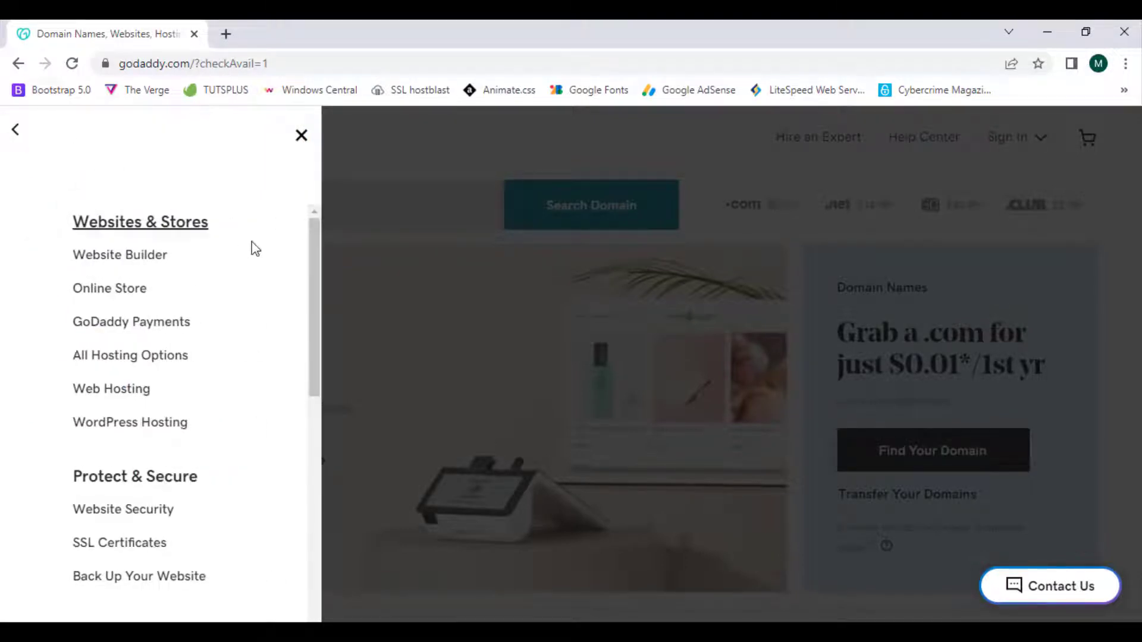
scroll(251, 242, "down", 2)
scroll(250, 247, "up", 2)
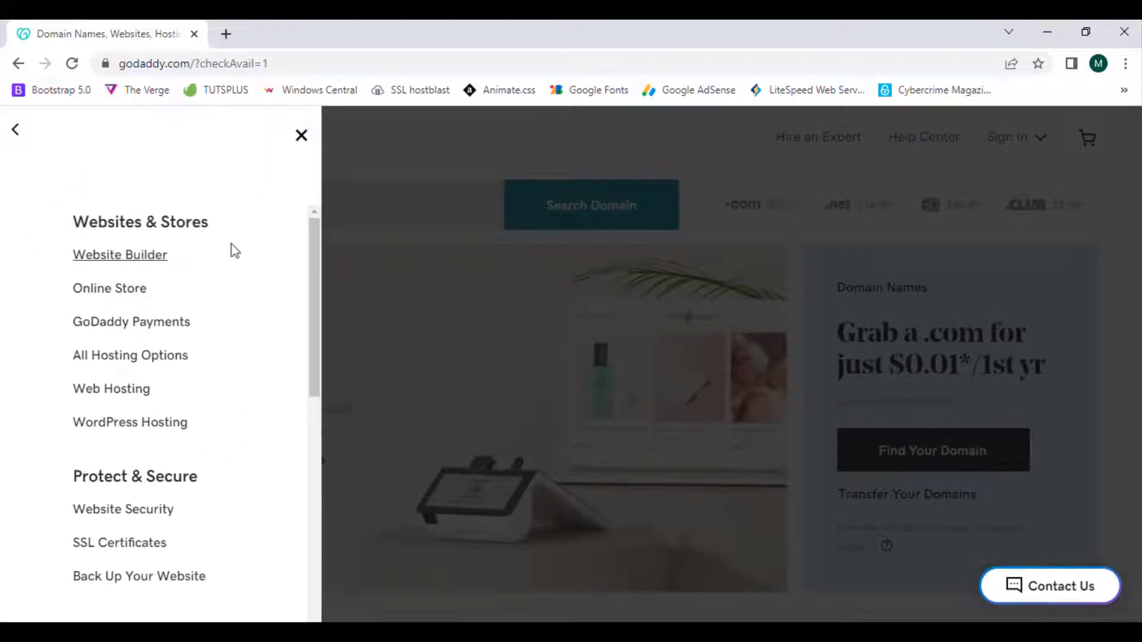
left_click(163, 259)
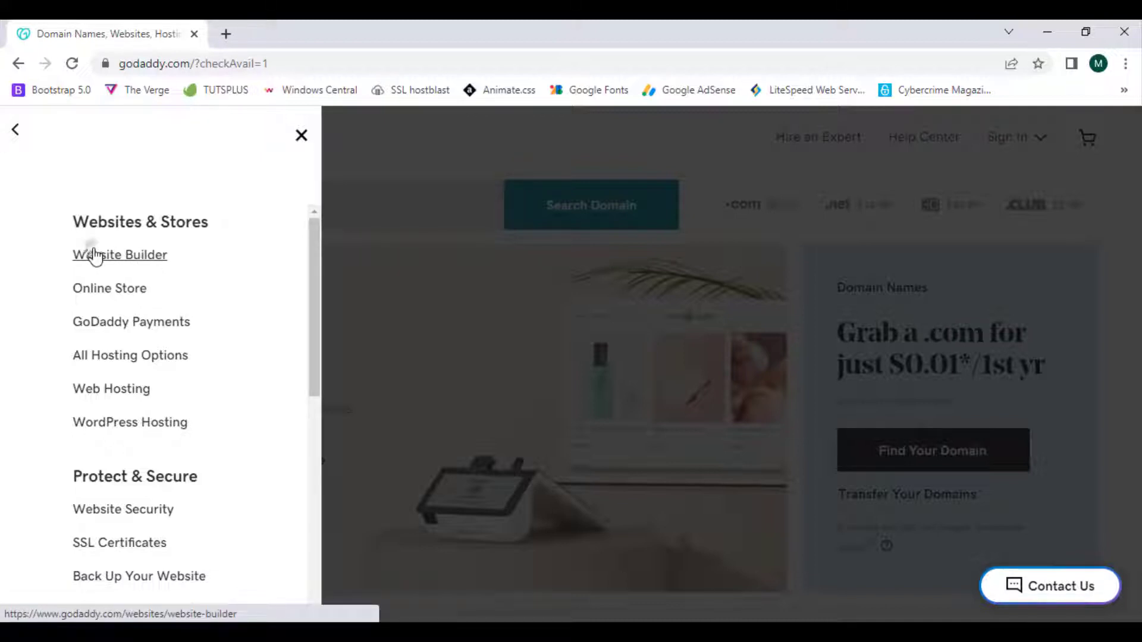
left_click_drag(96, 257, 498, 42)
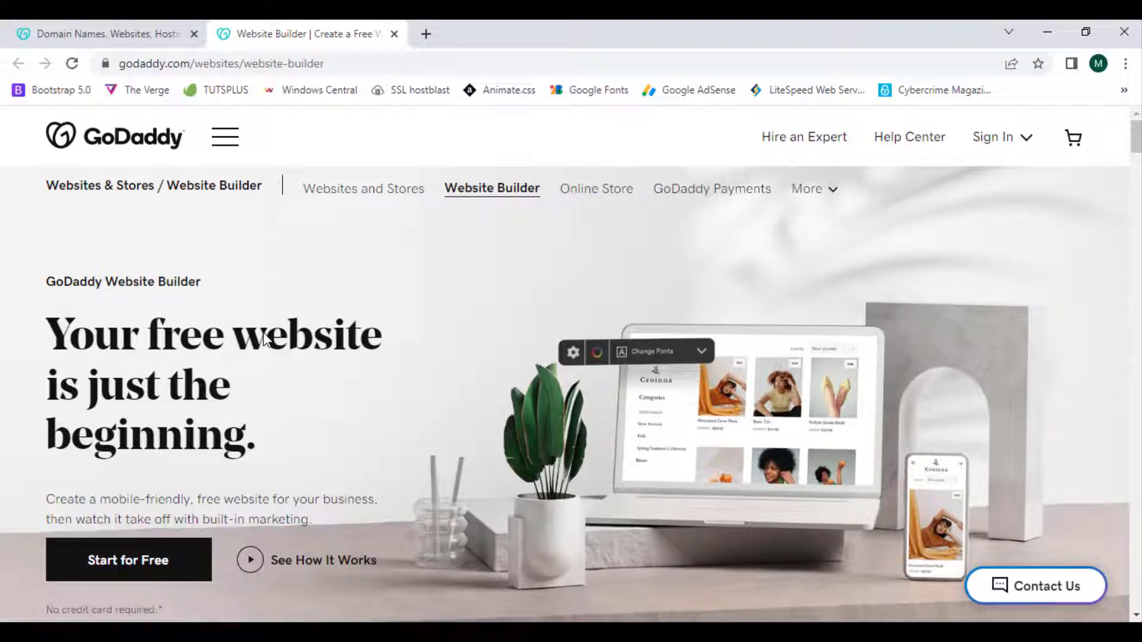
scroll(264, 337, "down", 4)
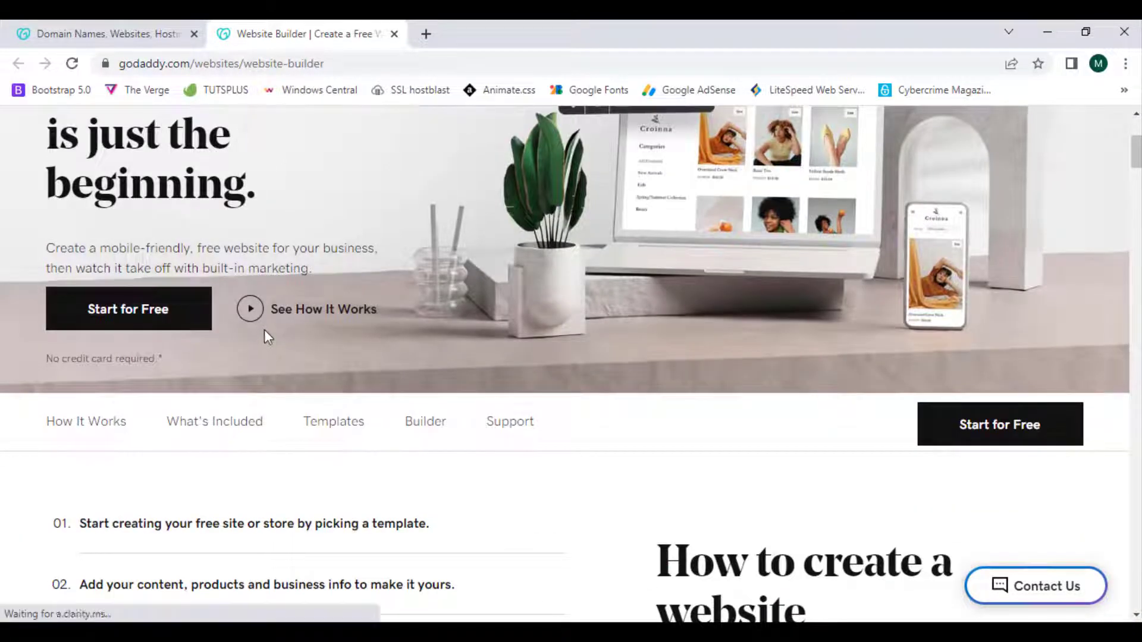
left_click(393, 33)
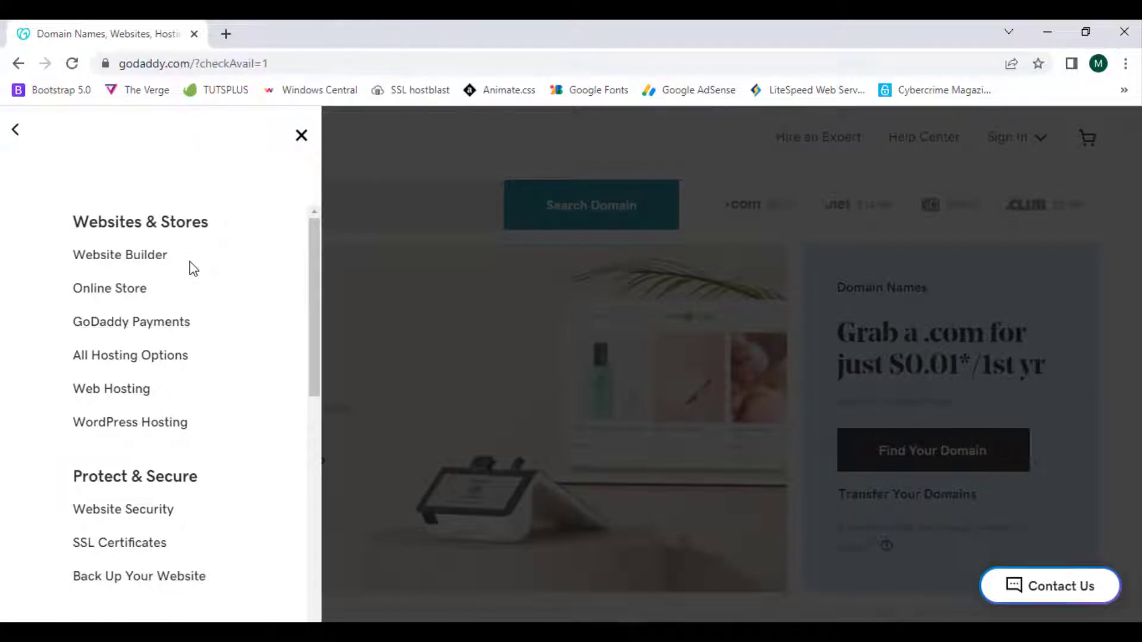
Step: Open All Hosting Options and highlight the page headline
left_click(98, 360)
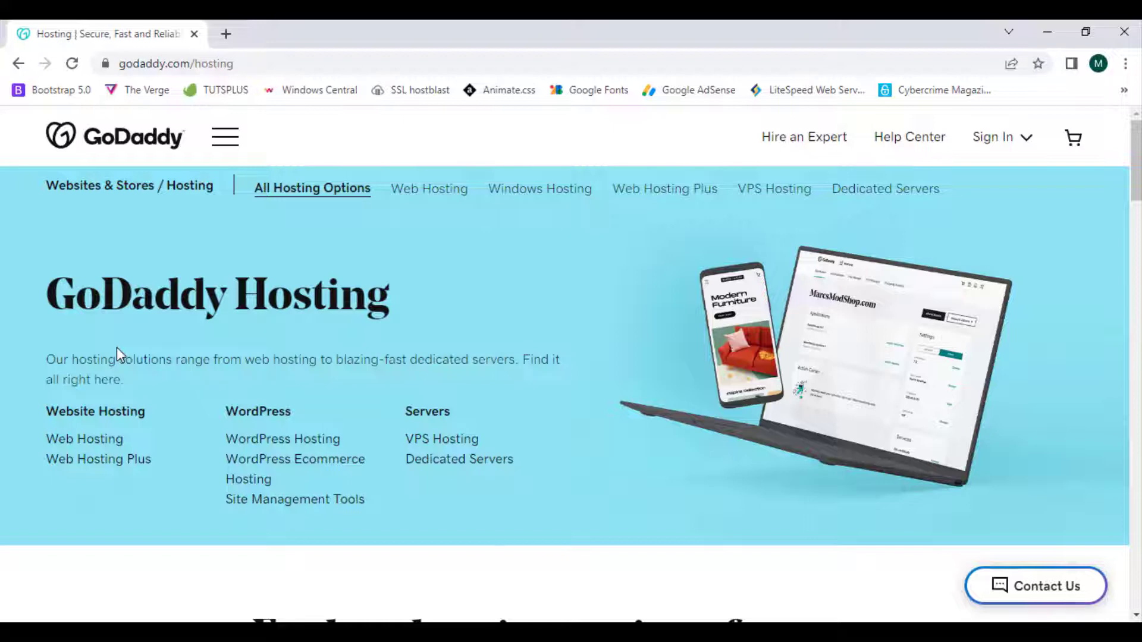
scroll(117, 348, "down", 5)
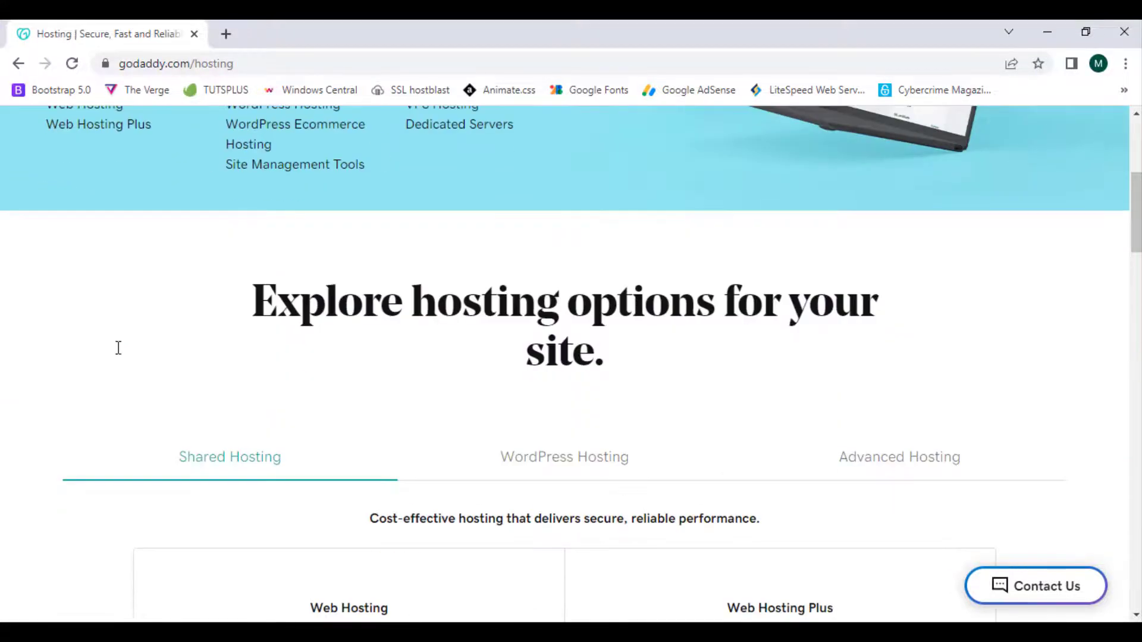
scroll(118, 348, "down", 2)
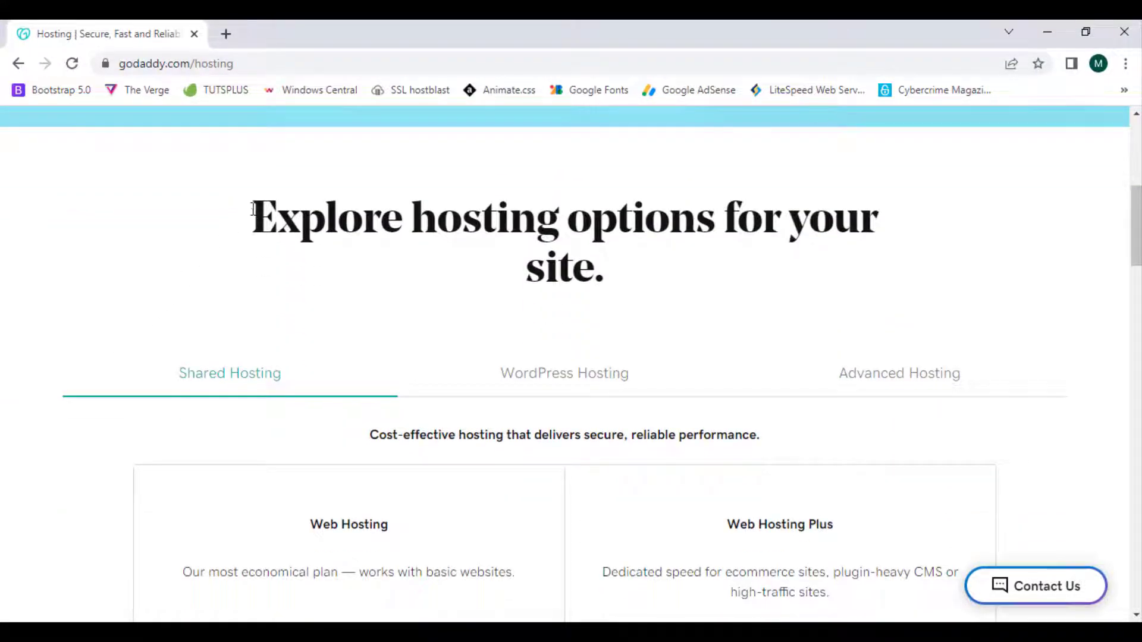
left_click_drag(252, 209, 701, 257)
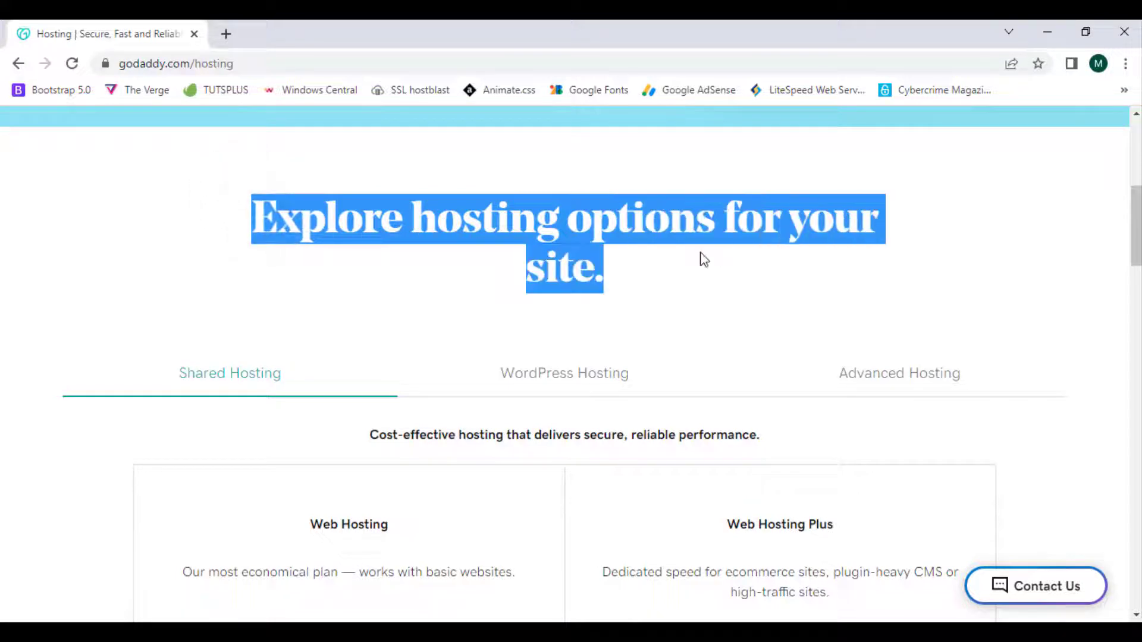
left_click(704, 260)
Step: Scroll to the Shared Hosting cards, highlighting the Web Hosting description and $5.99 price
scroll(704, 260, "down", 3)
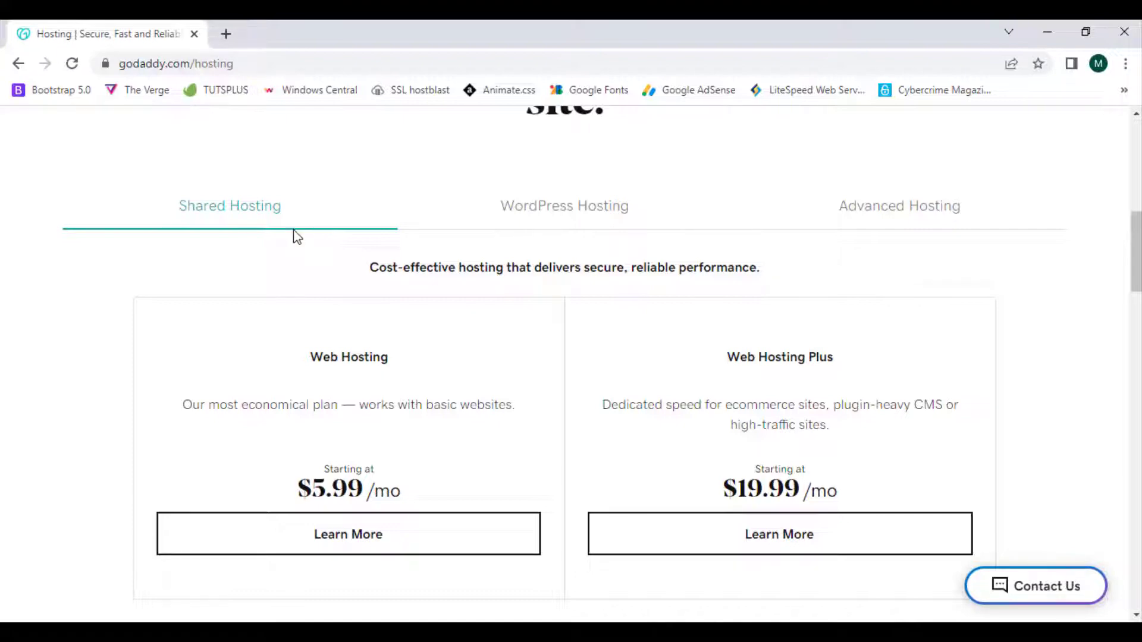
scroll(313, 242, "down", 3)
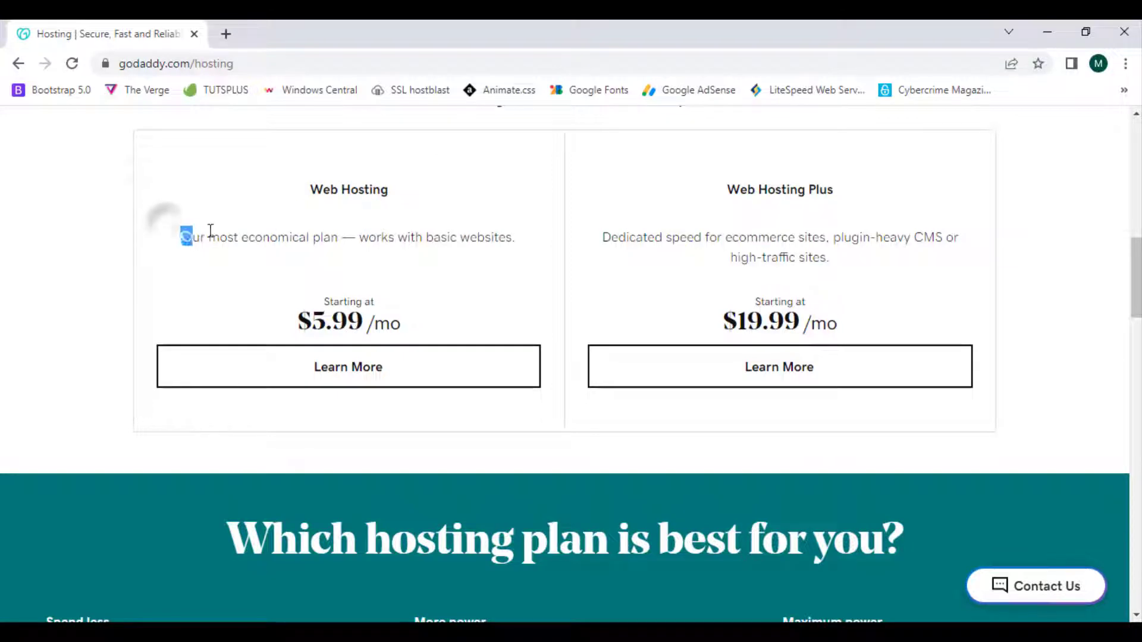
left_click_drag(211, 231, 511, 238)
left_click(518, 234)
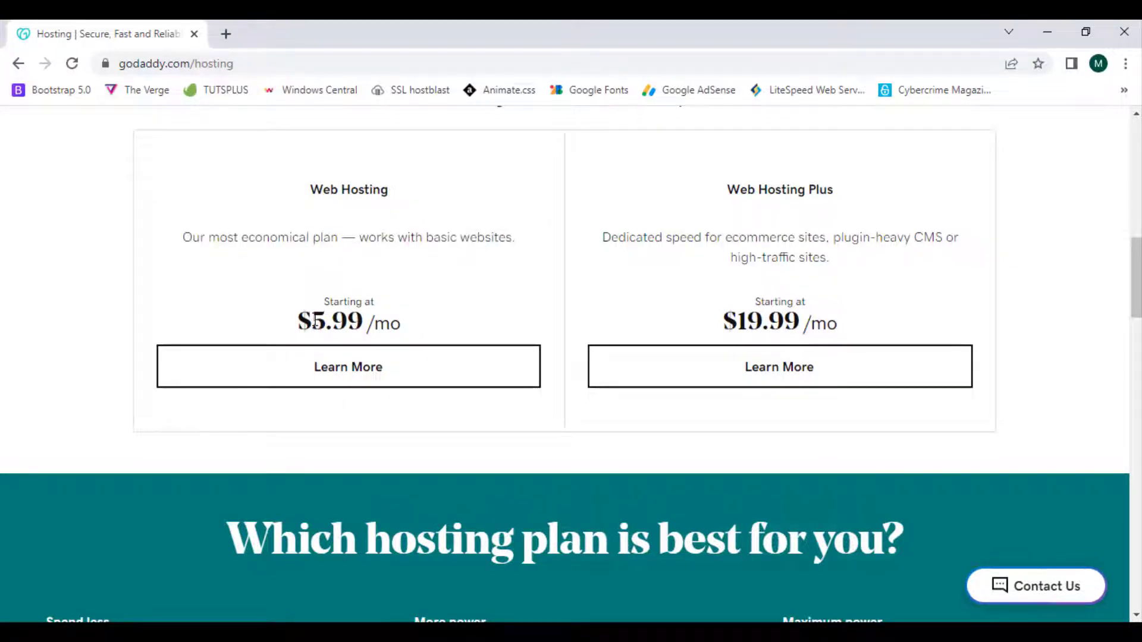
double_click(321, 321)
left_click(383, 325)
Step: Open Web Hosting's Learn More page and highlight the free SSL with all plans line
left_click(330, 364)
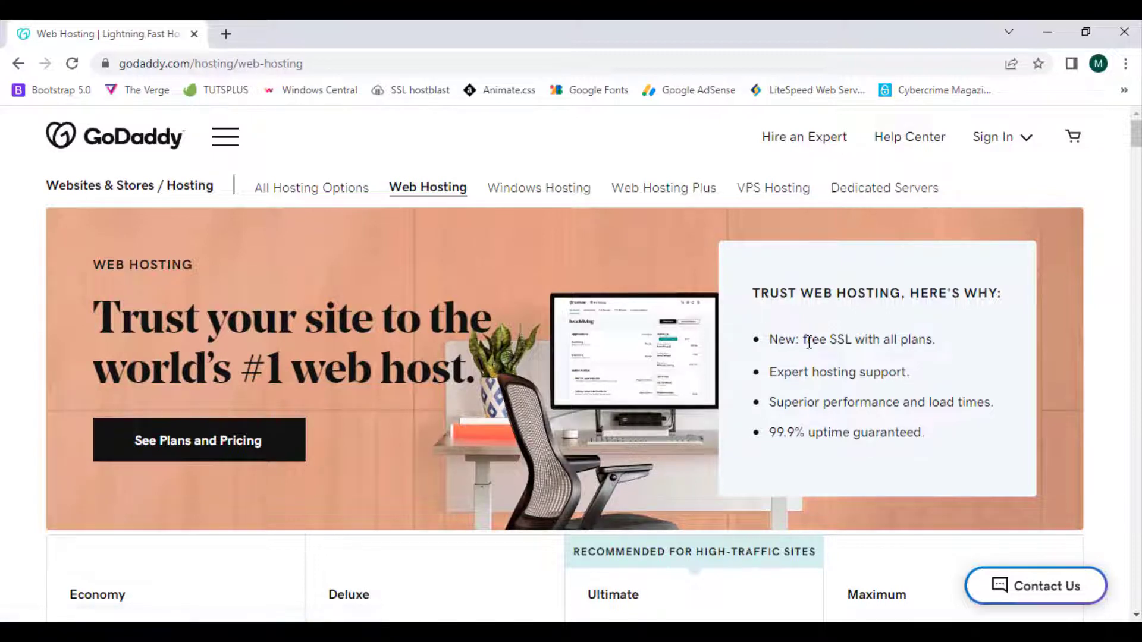
left_click_drag(804, 342, 935, 343)
left_click(935, 351)
Step: Scroll to the plan cards and highlight the Ultimate plan's description
scroll(864, 356, "down", 5)
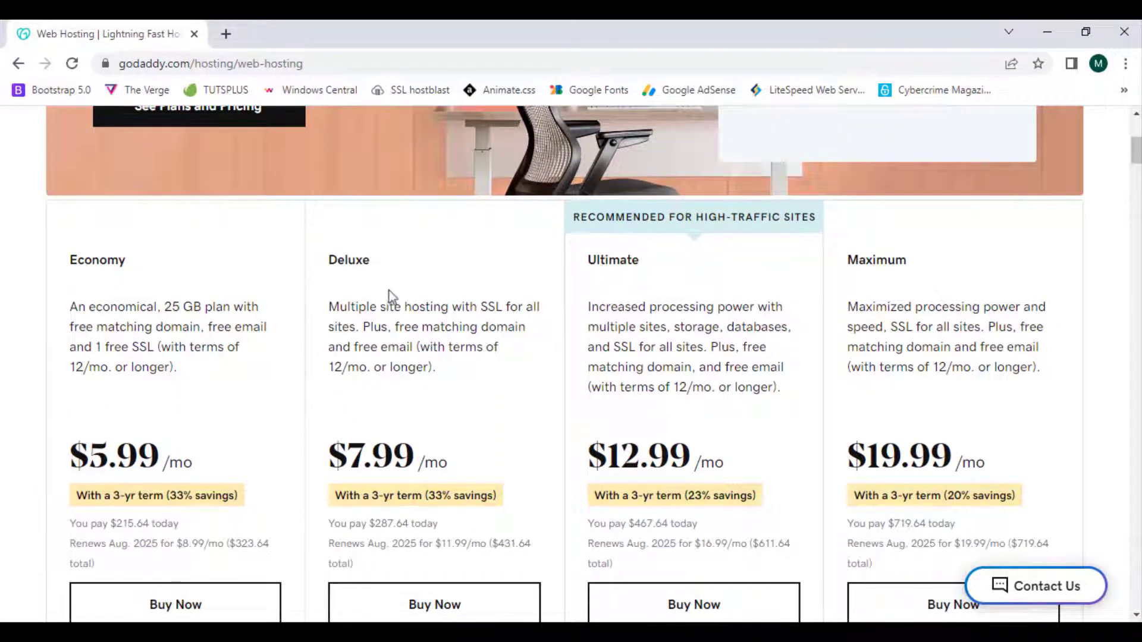
scroll(390, 277, "down", 1)
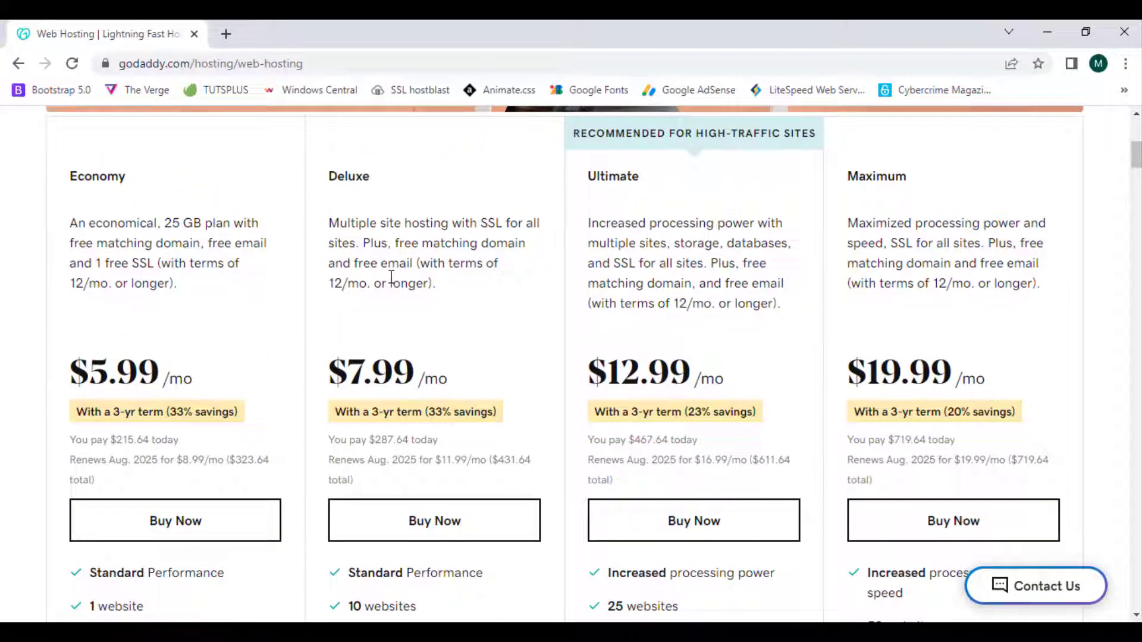
scroll(453, 260, "up", 1)
left_click_drag(576, 216, 757, 235)
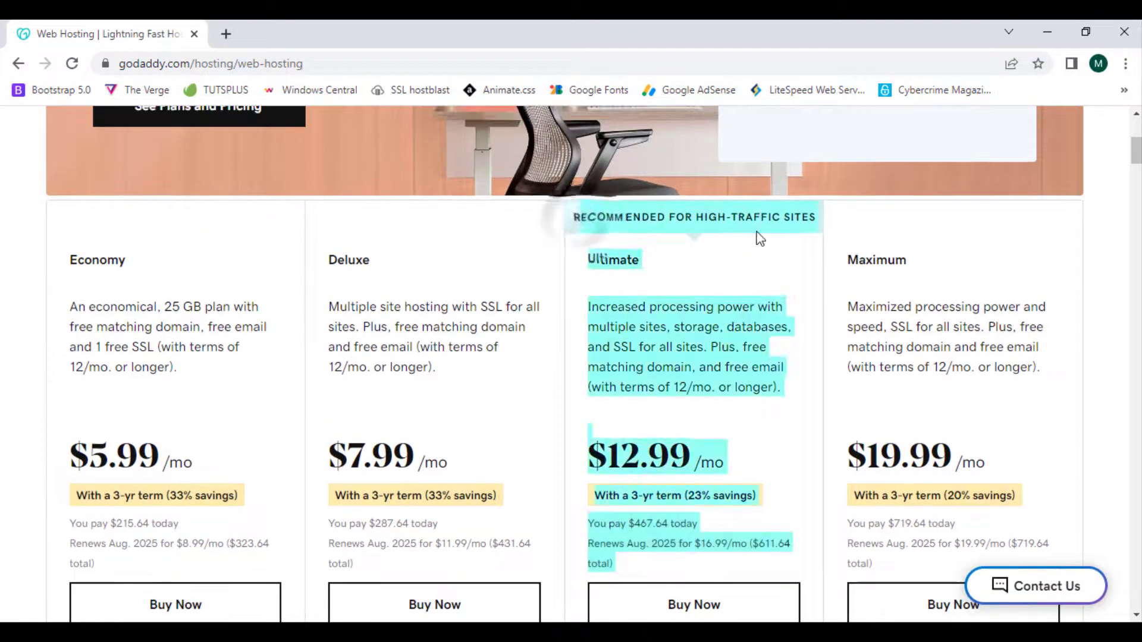
left_click(596, 260)
left_click_drag(596, 260, 691, 270)
left_click(692, 270)
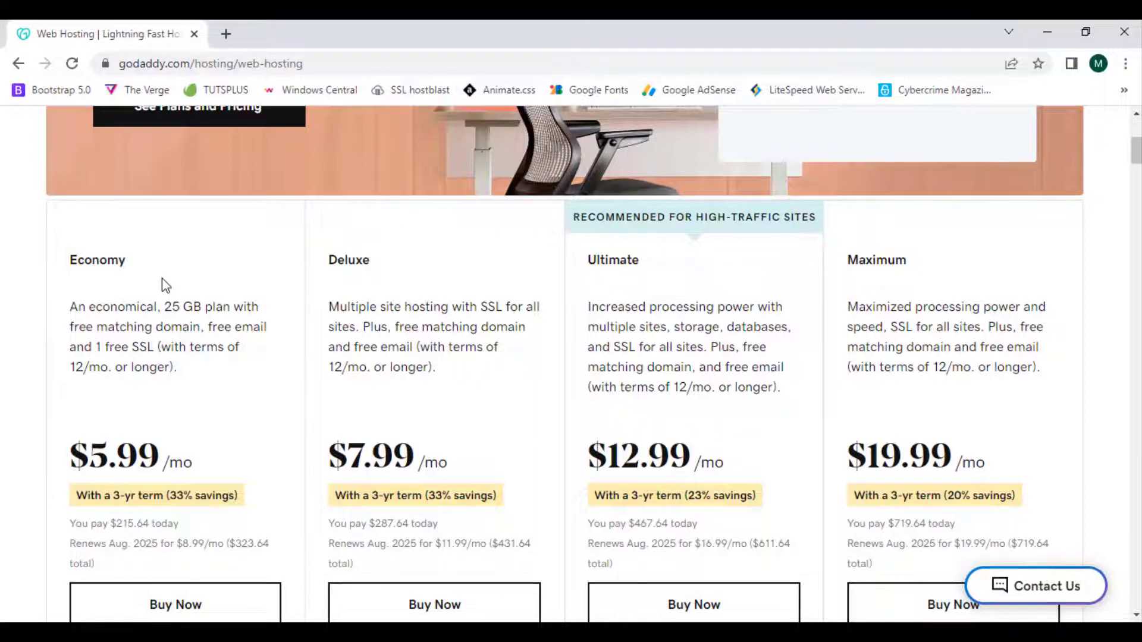
Step: Highlight Standard performance in the Economy plan card
scroll(166, 286, "down", 7)
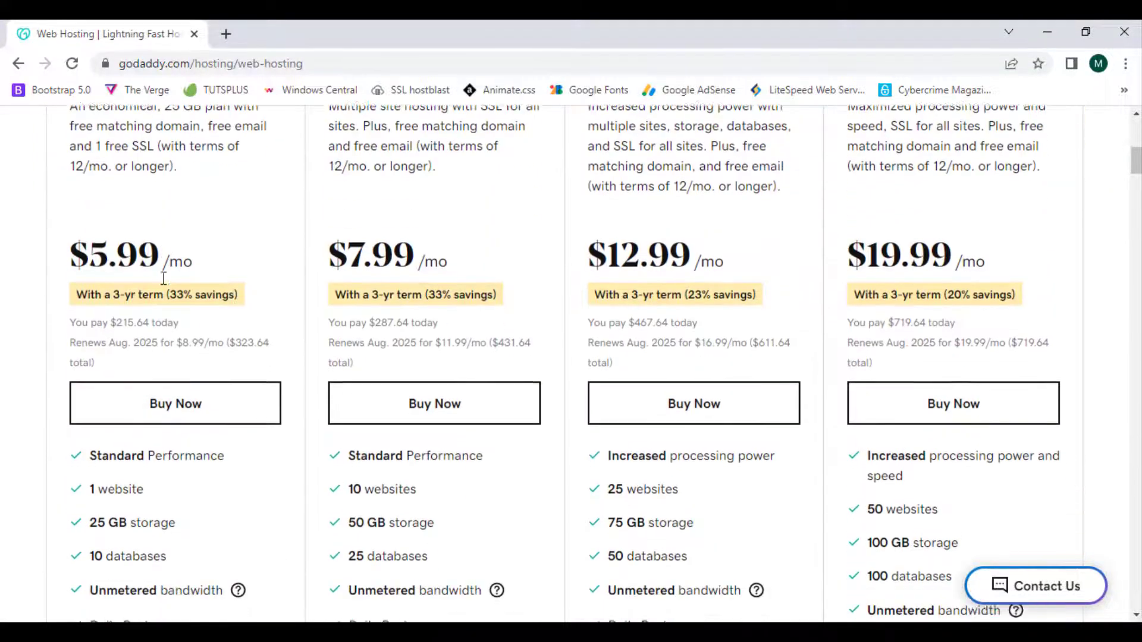
scroll(220, 293, "up", 1)
scroll(217, 288, "up", 1)
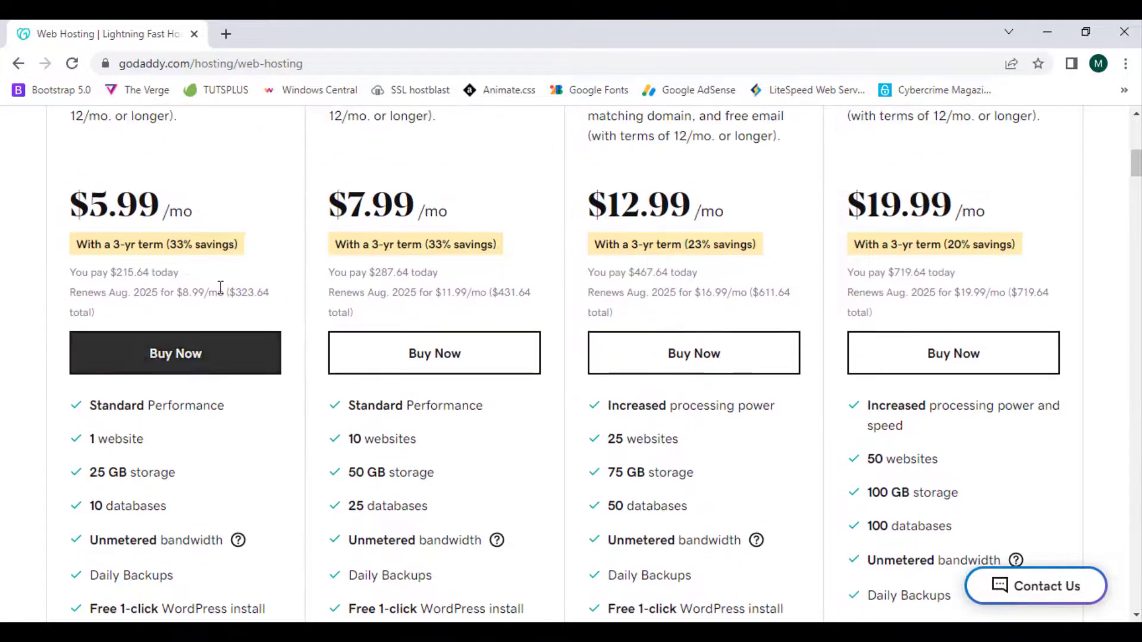
scroll(217, 288, "down", 1)
double_click(133, 324)
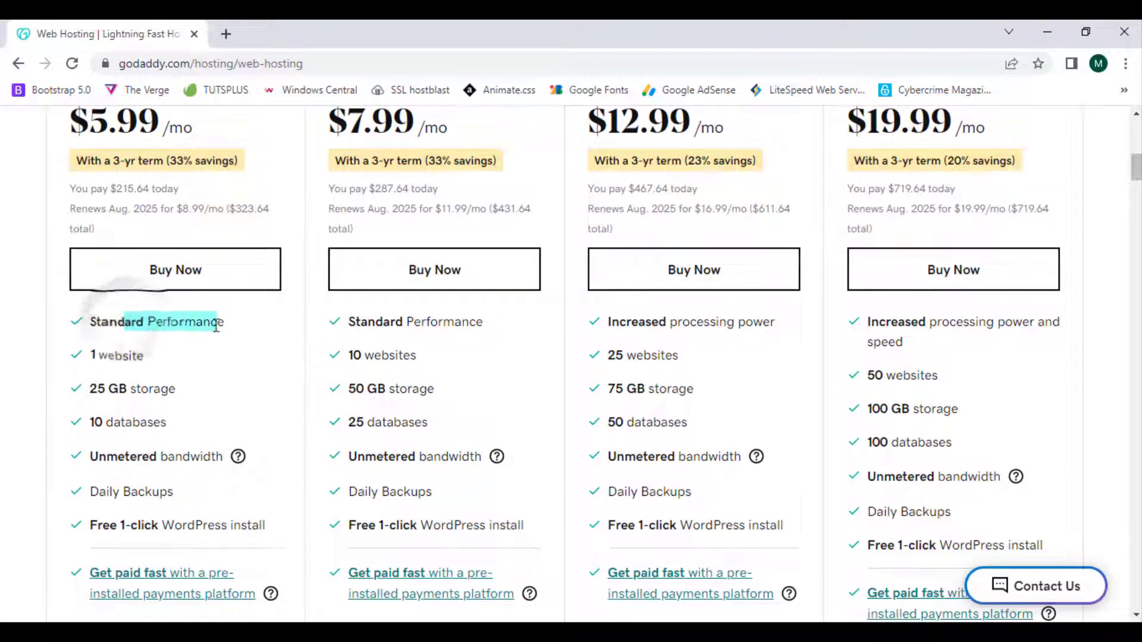
left_click(74, 352)
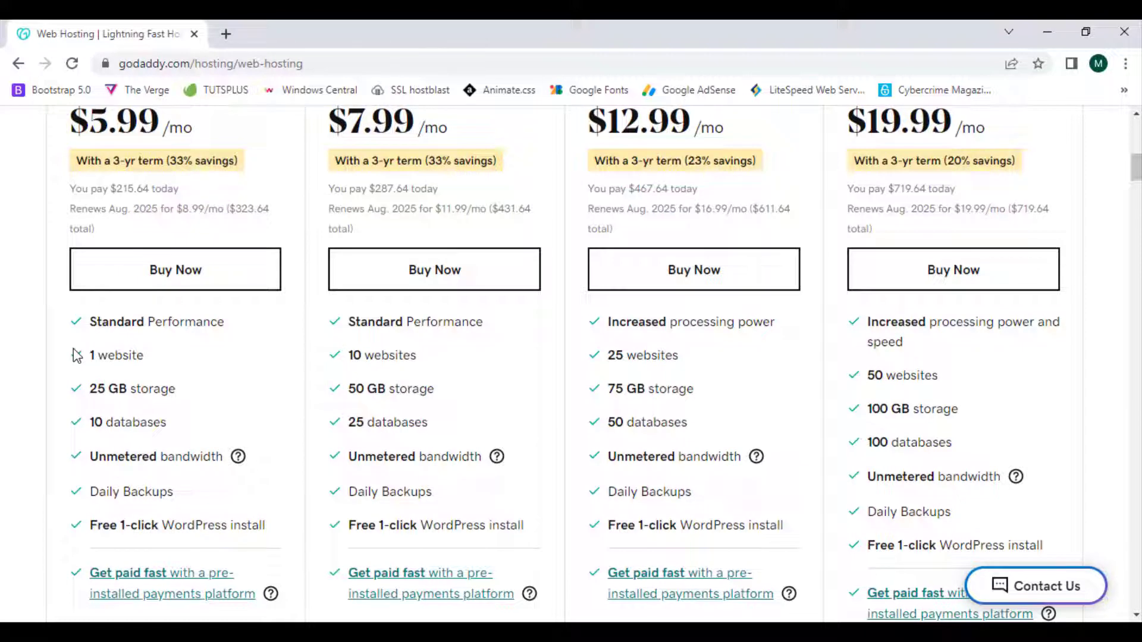
left_click_drag(91, 384, 156, 387)
left_click(184, 375)
scroll(69, 427, "down", 5)
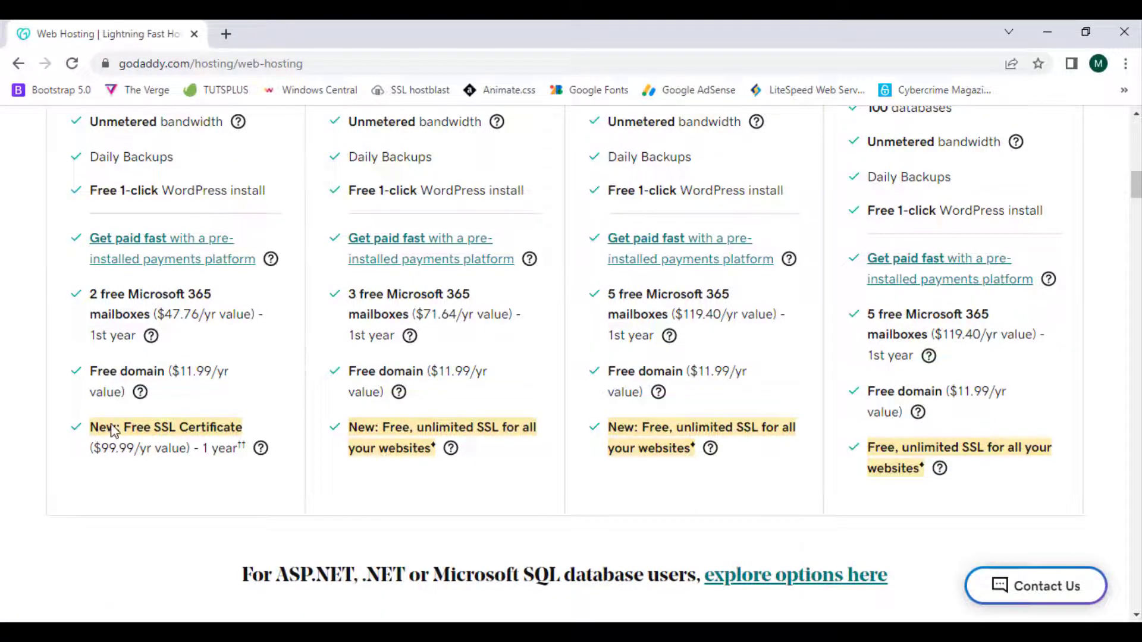
scroll(112, 425, "down", 7)
scroll(818, 282, "down", 20)
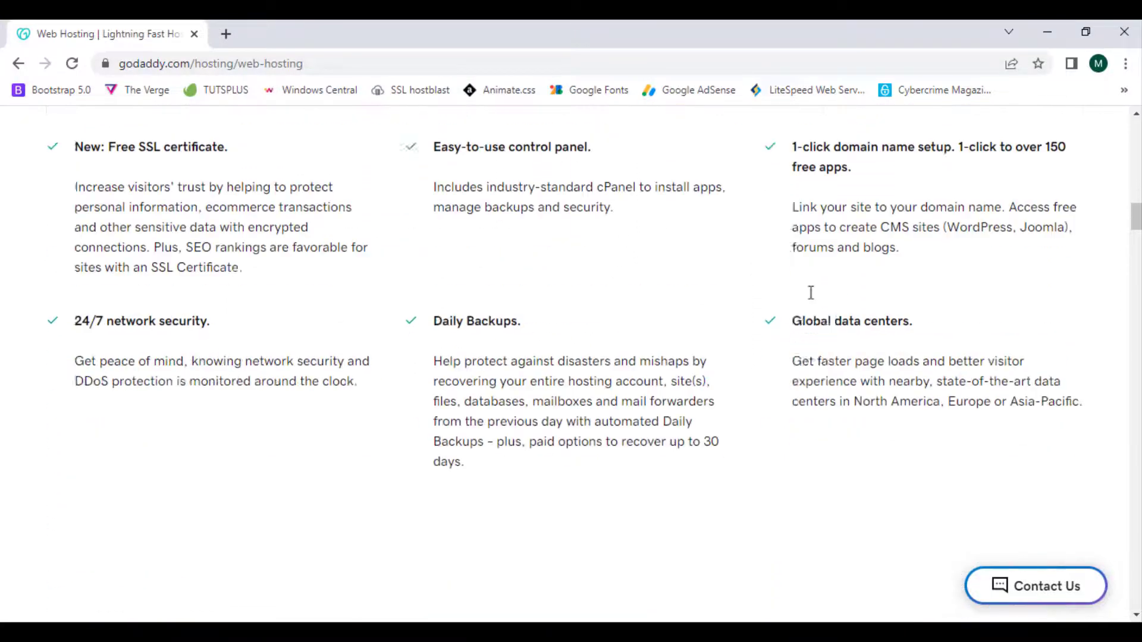
scroll(437, 141, "down", 5)
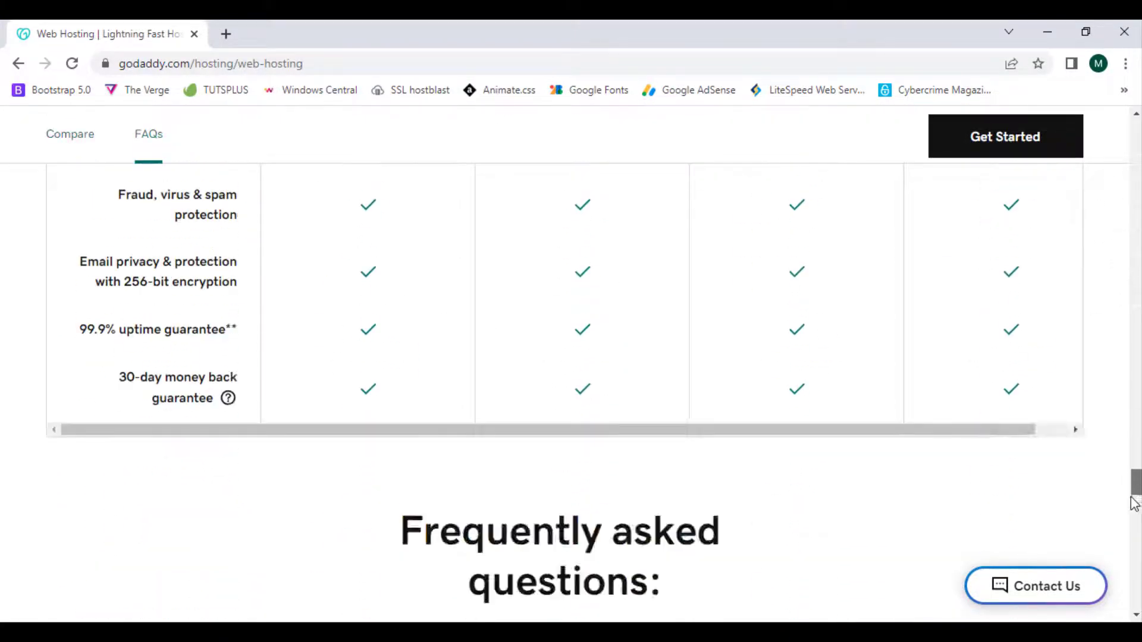
scroll(437, 141, "up", 20)
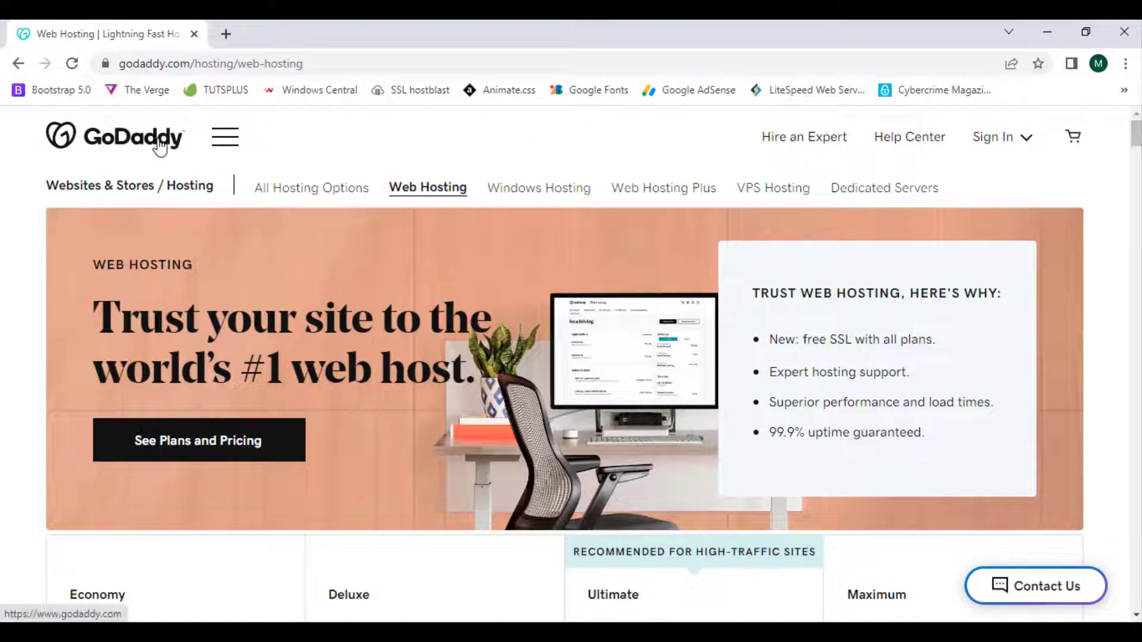
Step: From the homepage menu, go to Websites > WordPress Hosting
left_click(161, 146)
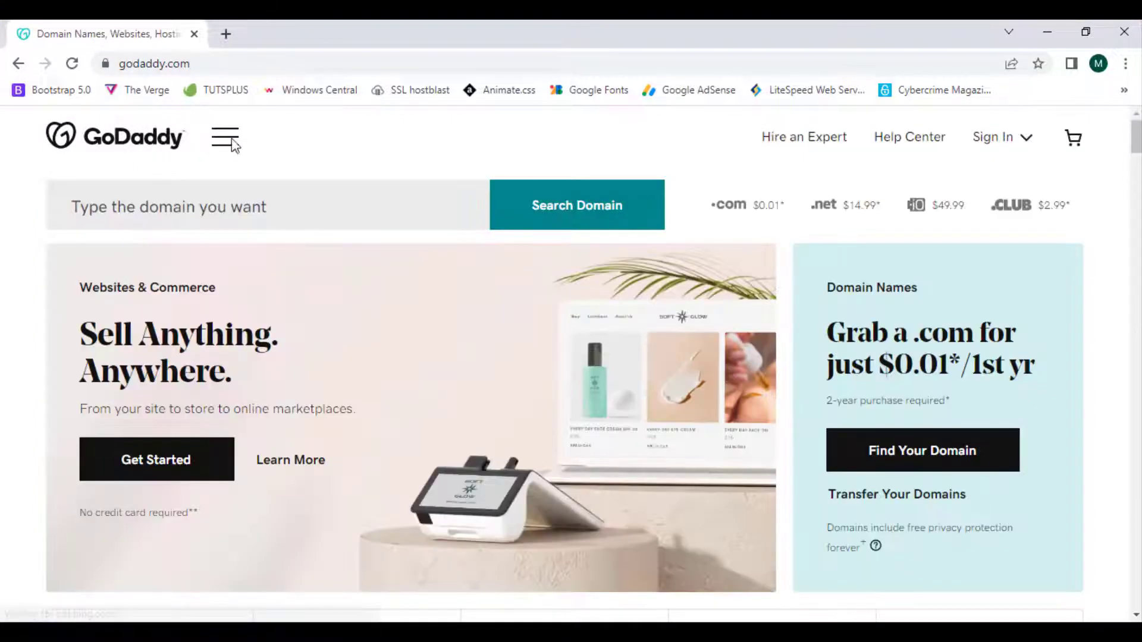
left_click(227, 142)
left_click(109, 244)
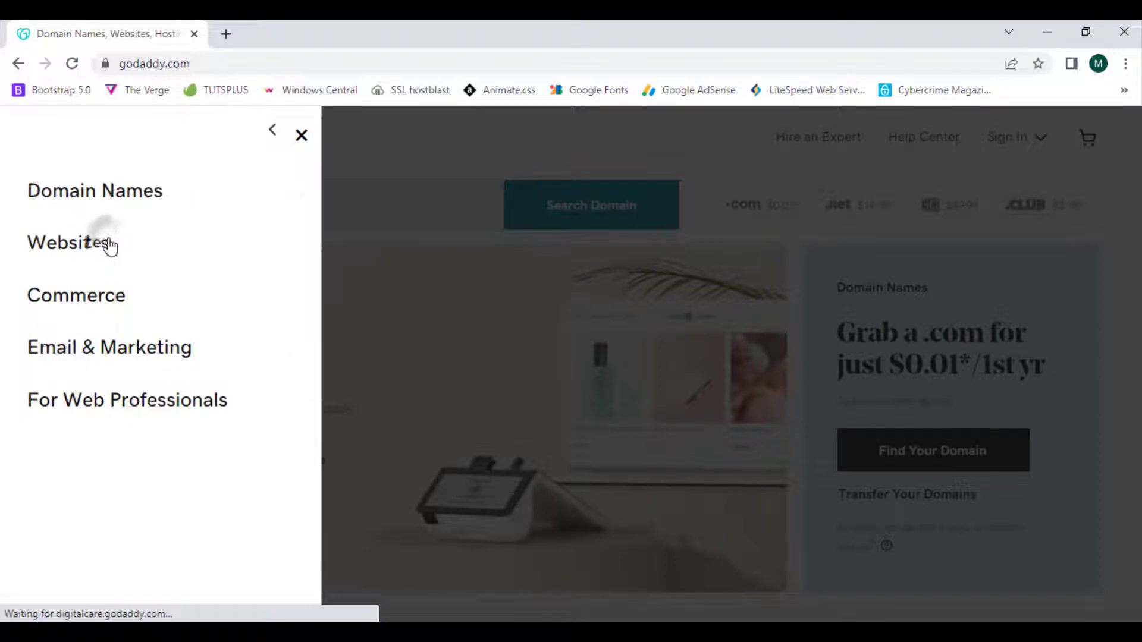
scroll(109, 243, "down", 2)
scroll(108, 263, "up", 1)
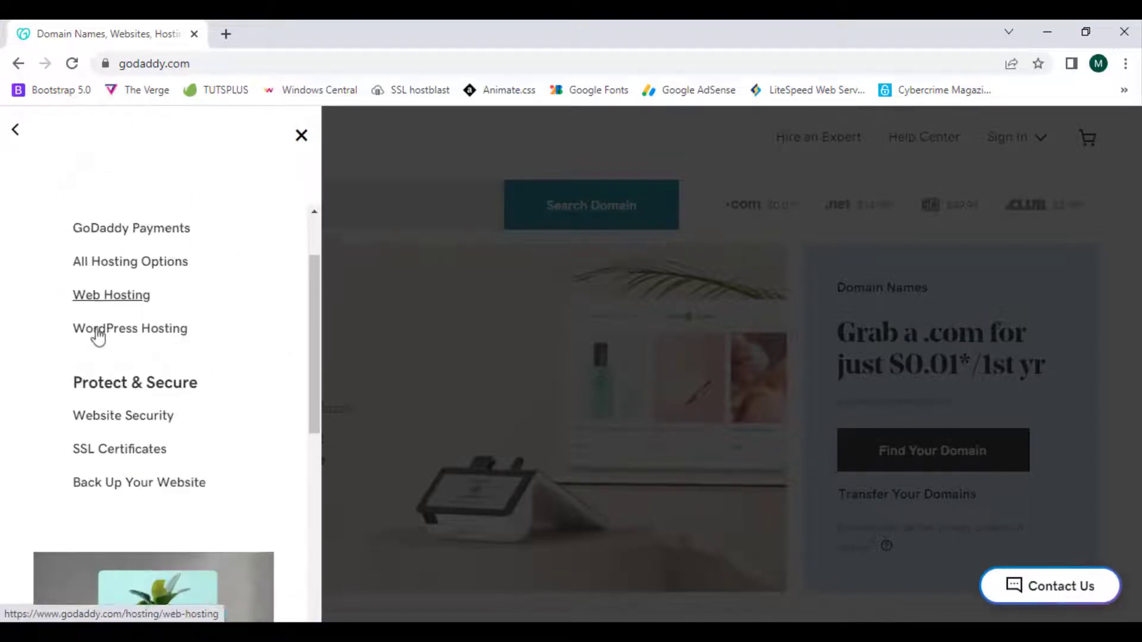
left_click(97, 341)
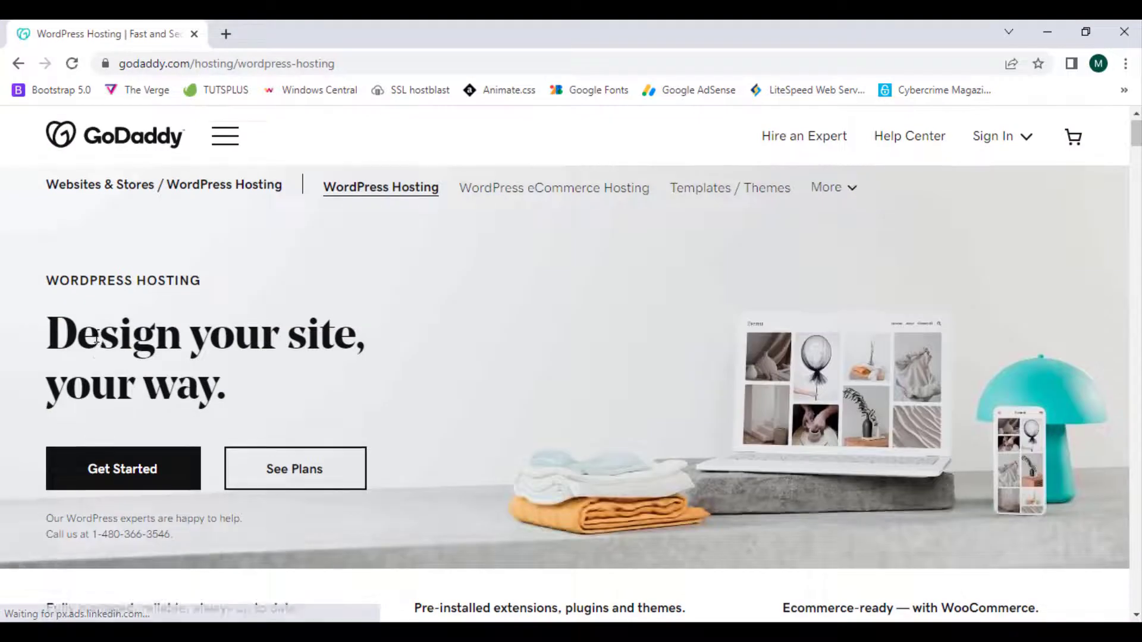
Step: Scroll to the plans: Basic $8.99, Deluxe $11.99, Ultimate $18.99, Ecommerce $20.99
scroll(97, 344, "down", 3)
scroll(97, 336, "down", 2)
scroll(97, 334, "up", 1)
scroll(153, 301, "down", 8)
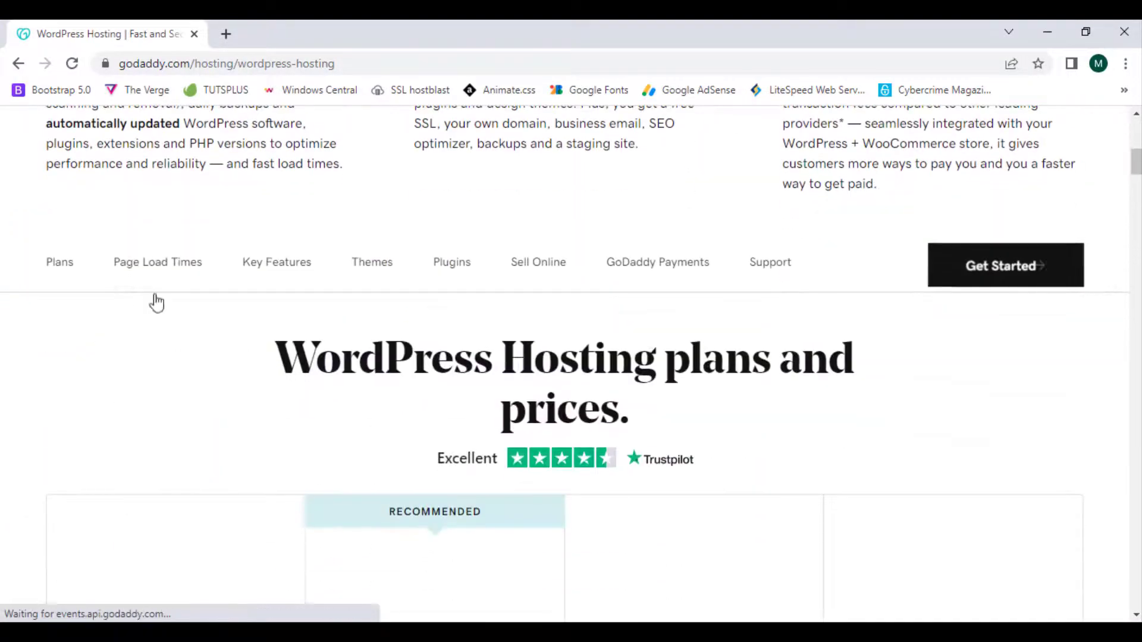
left_click_drag(309, 183, 767, 254)
left_click(766, 255)
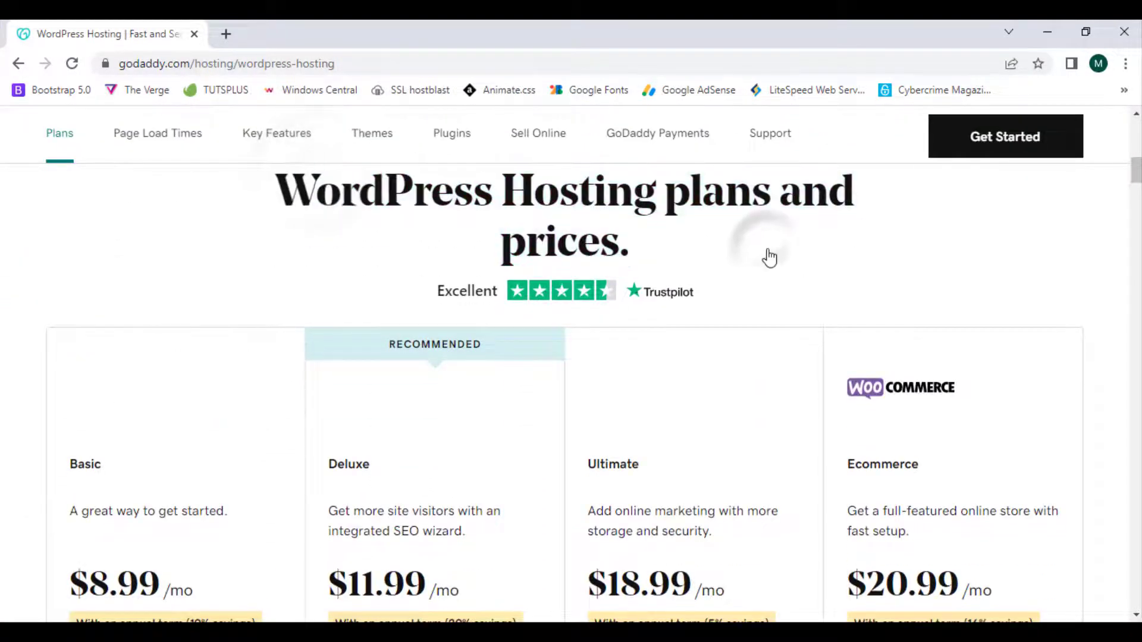
scroll(765, 255, "down", 3)
left_click_drag(54, 291, 234, 344)
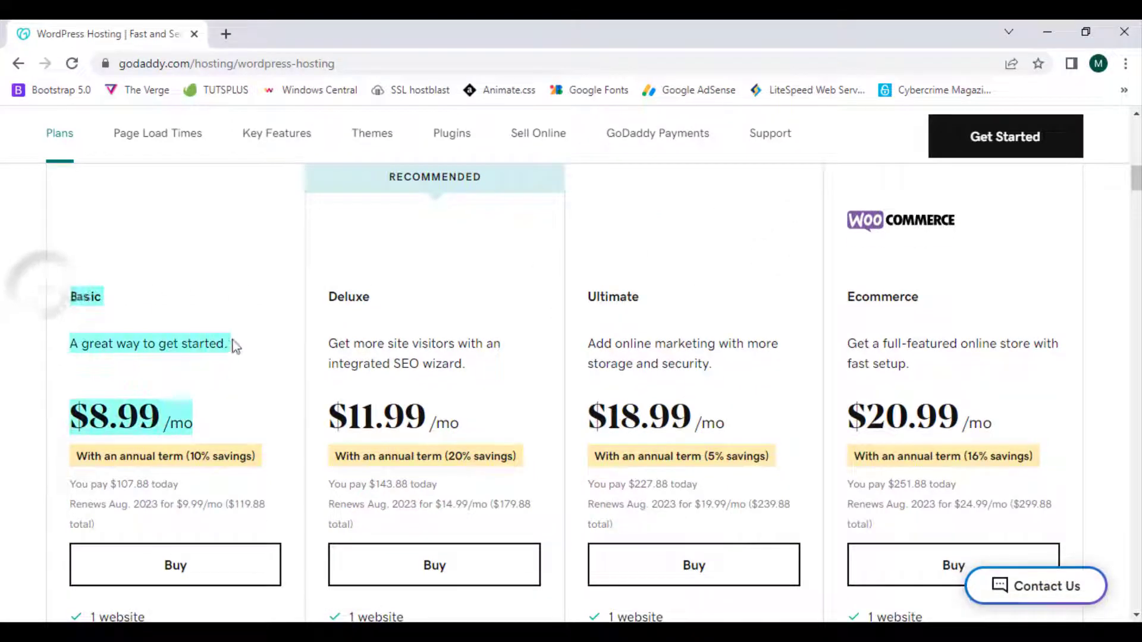
left_click(231, 342)
left_click_drag(69, 334, 247, 370)
left_click(137, 392)
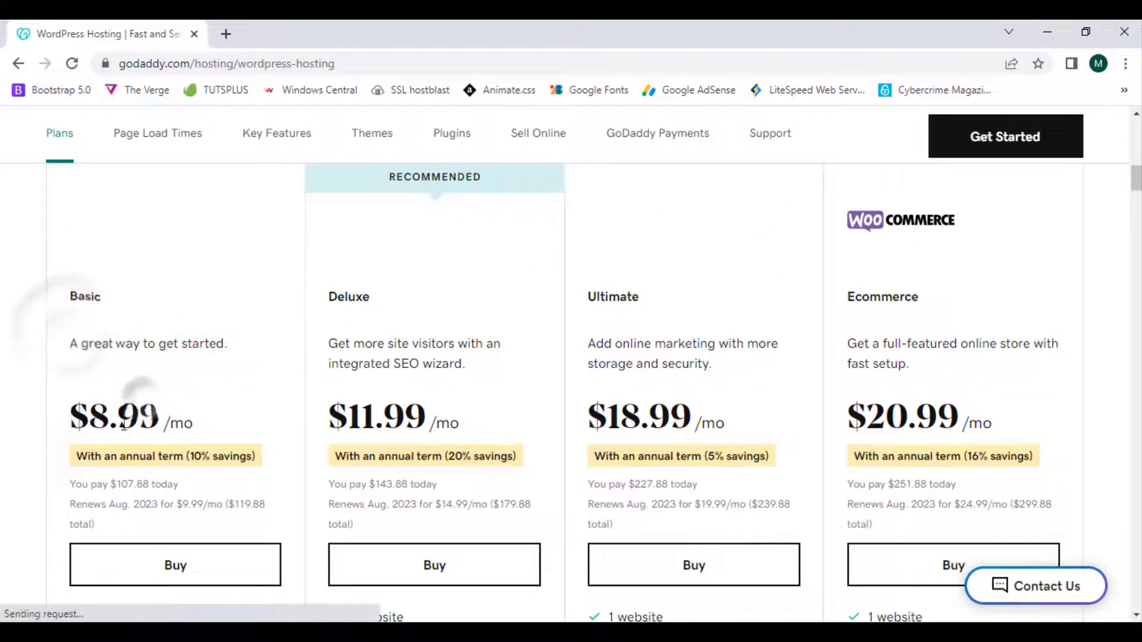
left_click_drag(70, 483, 178, 485)
left_click(124, 482)
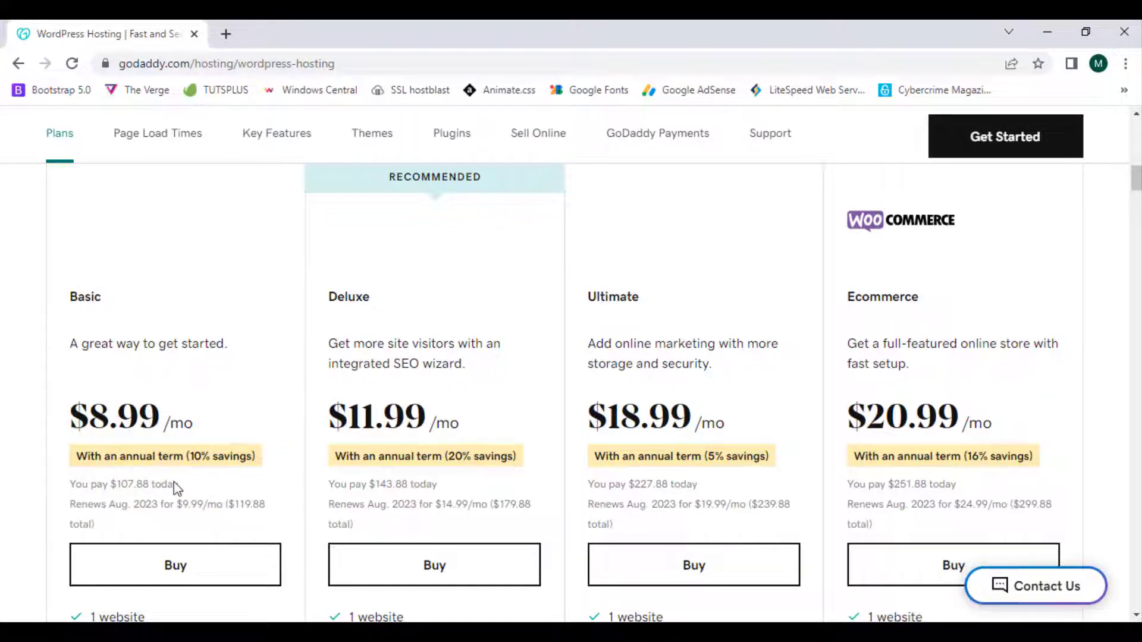
scroll(128, 449, "down", 3)
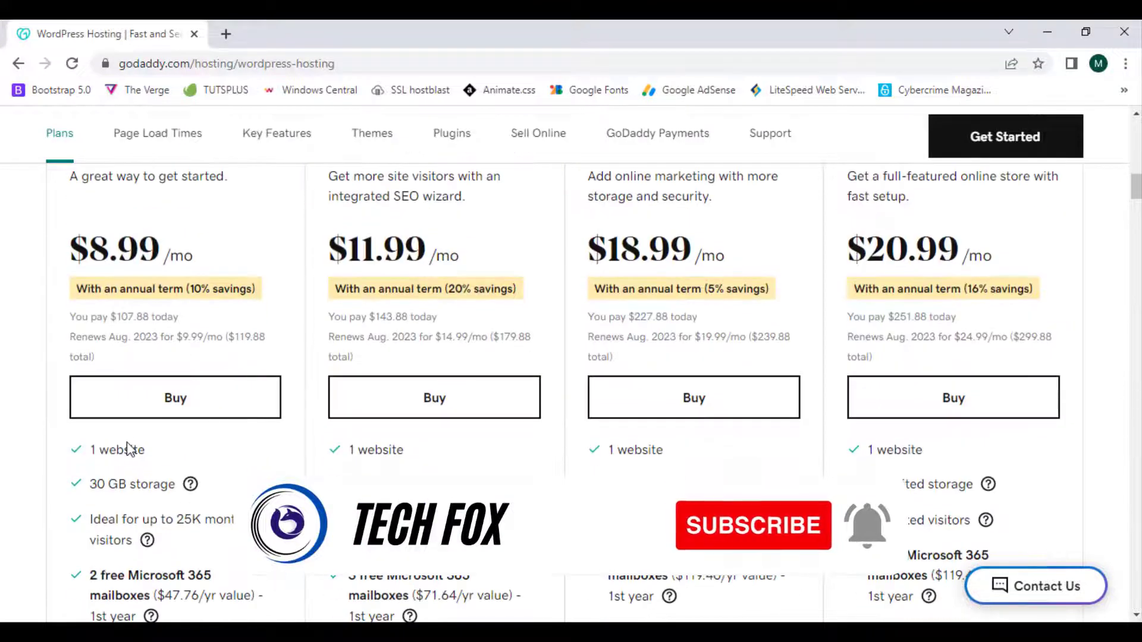
scroll(127, 449, "down", 1)
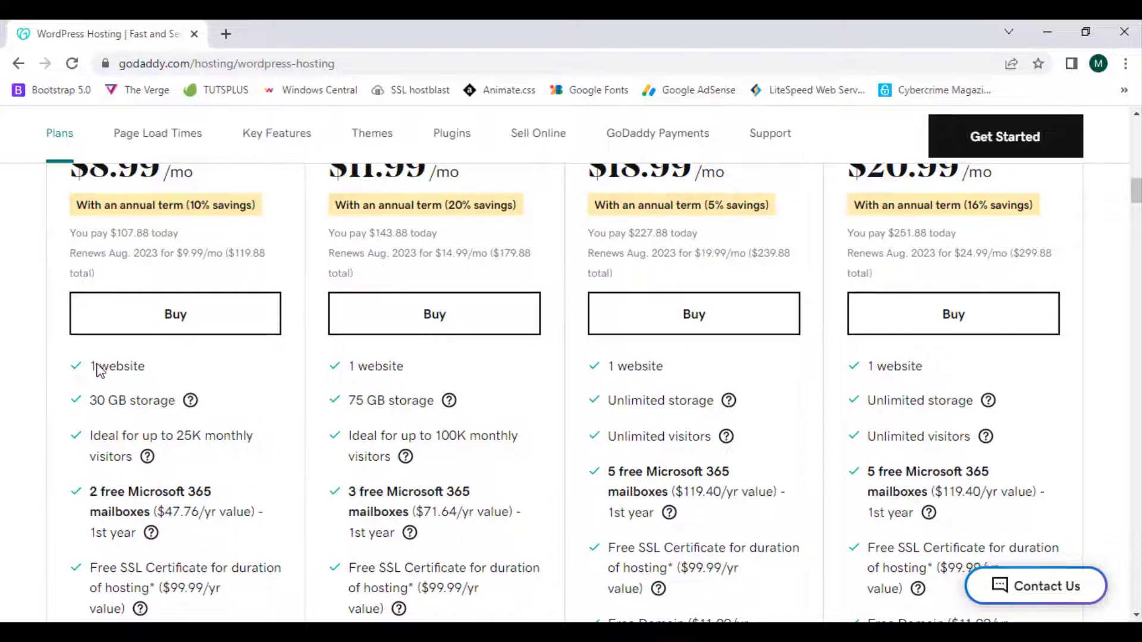
left_click_drag(78, 366, 976, 401)
left_click(1071, 387)
left_click_drag(86, 400, 133, 400)
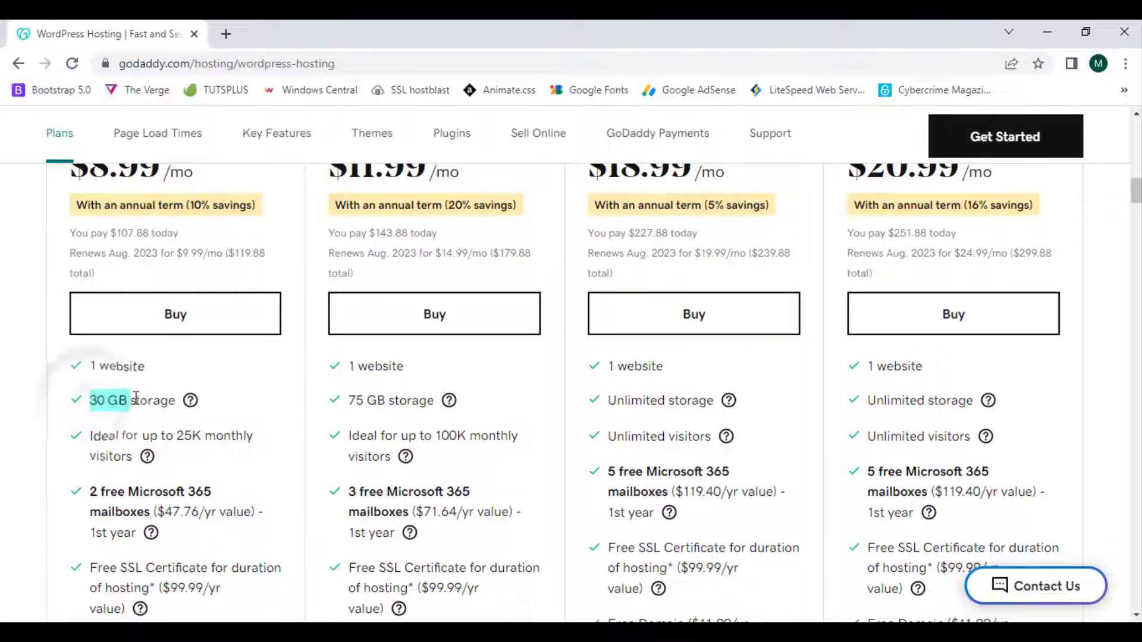
left_click(158, 397)
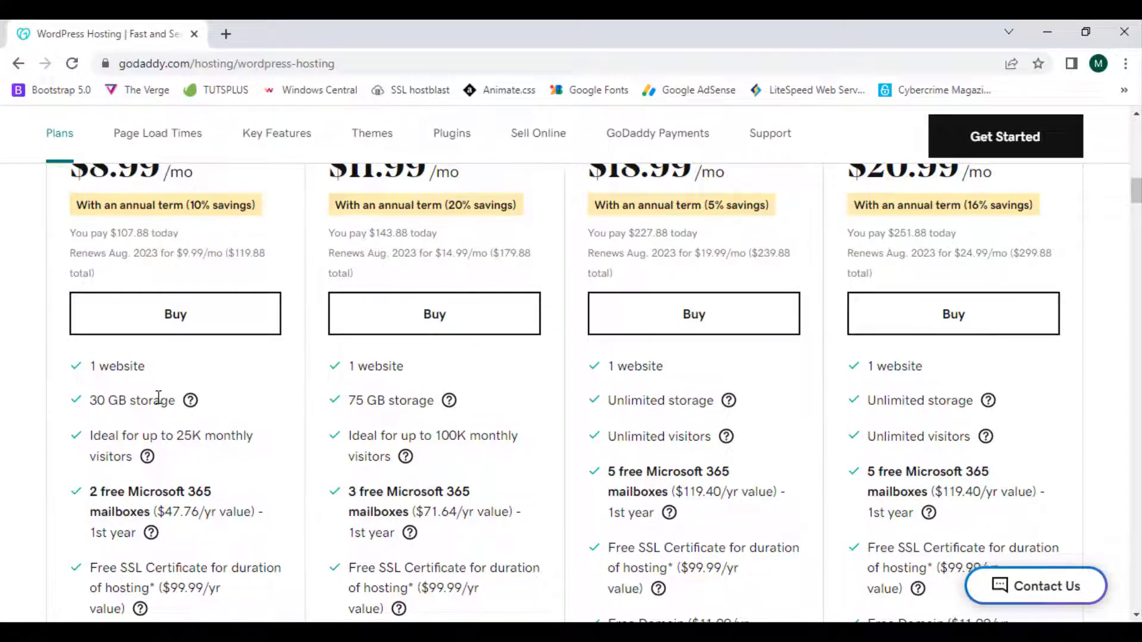
scroll(158, 397, "down", 3)
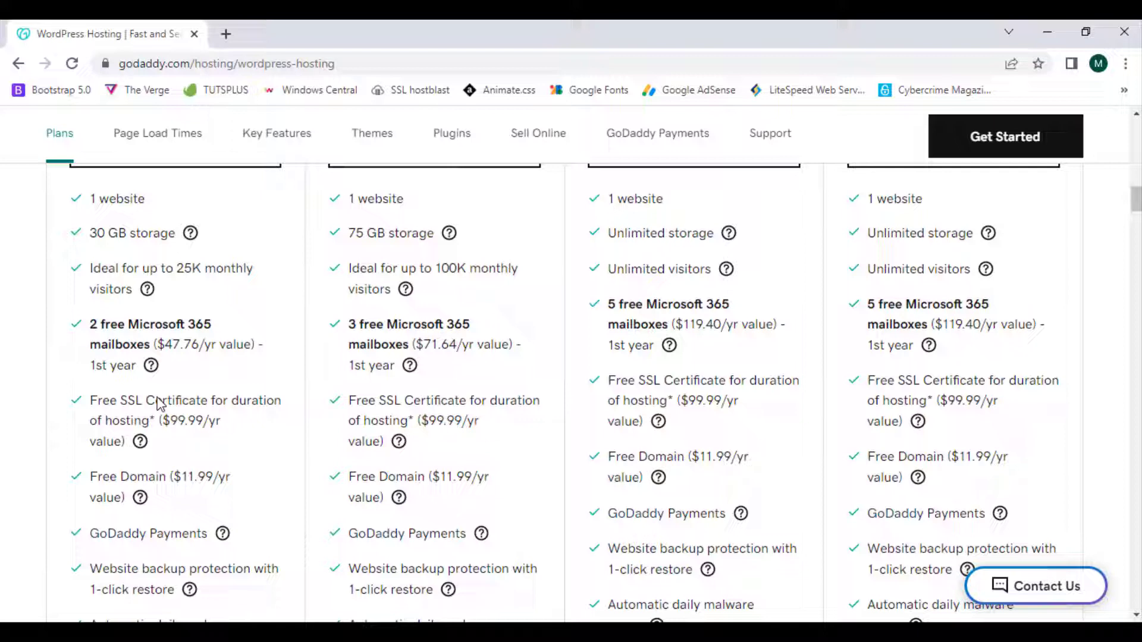
scroll(159, 404, "down", 2)
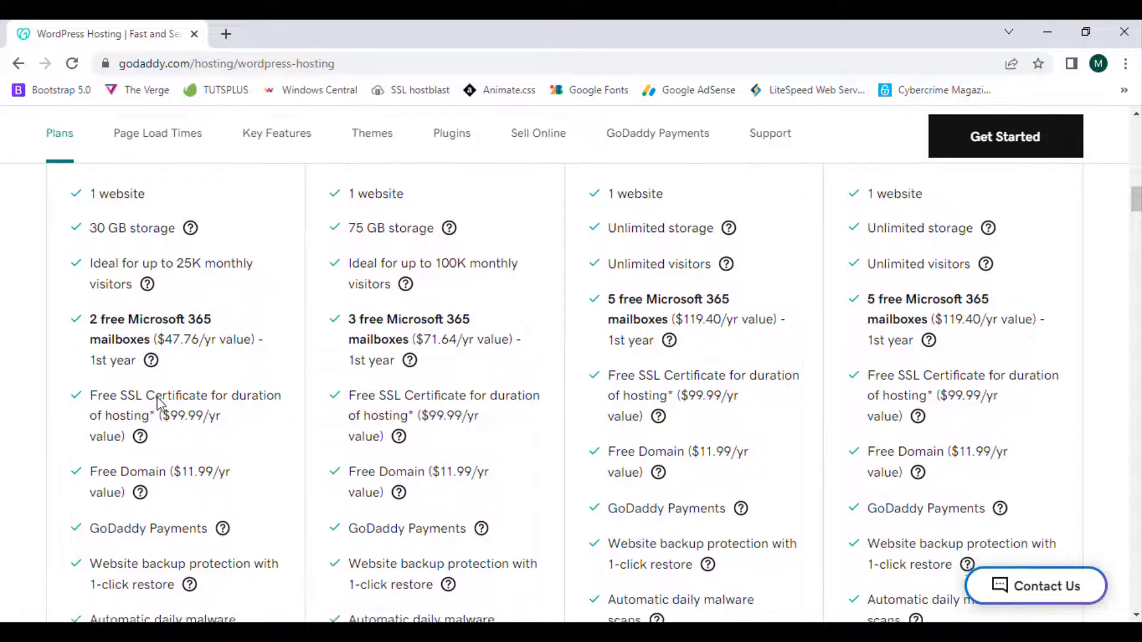
scroll(159, 404, "down", 3)
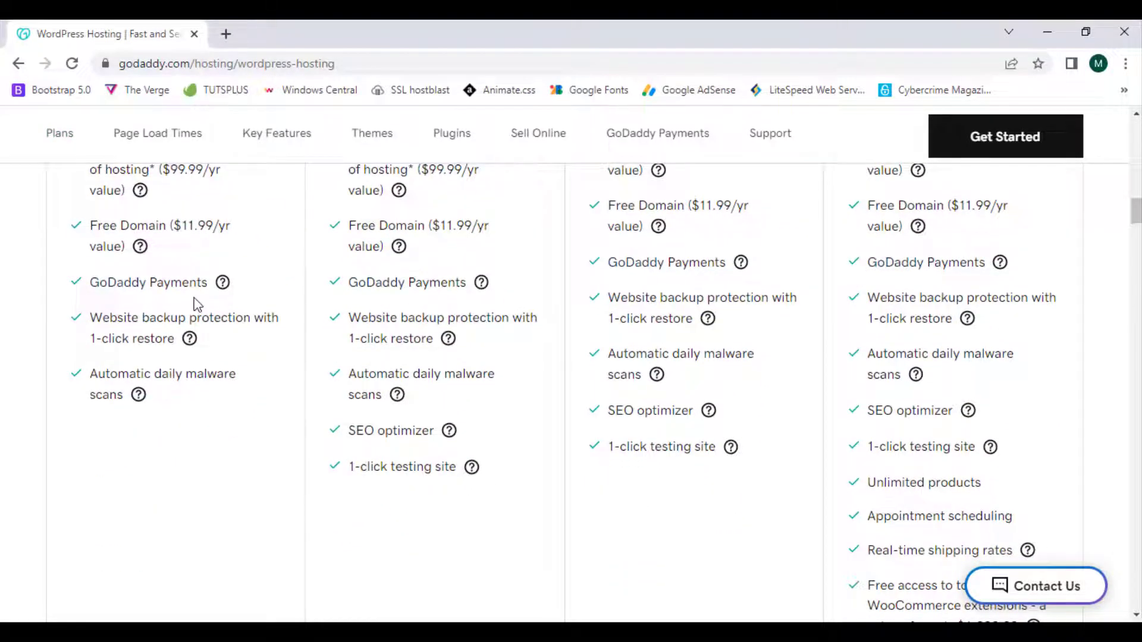
scroll(197, 305, "down", 3)
scroll(197, 305, "down", 3)
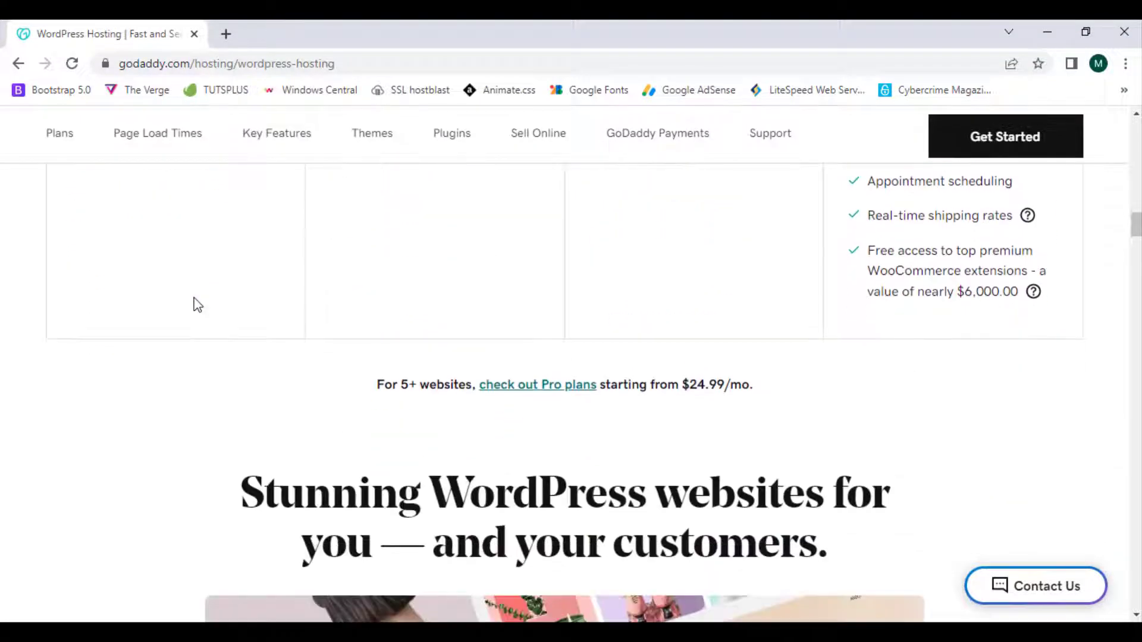
scroll(1124, 224, "up", 10)
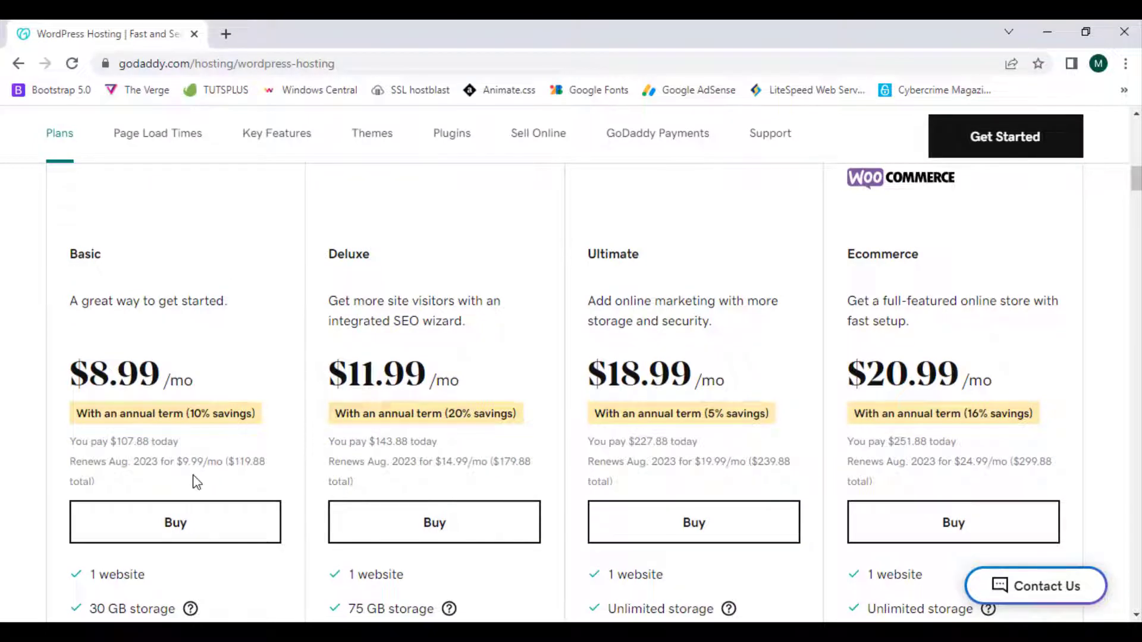
scroll(191, 474, "up", 1)
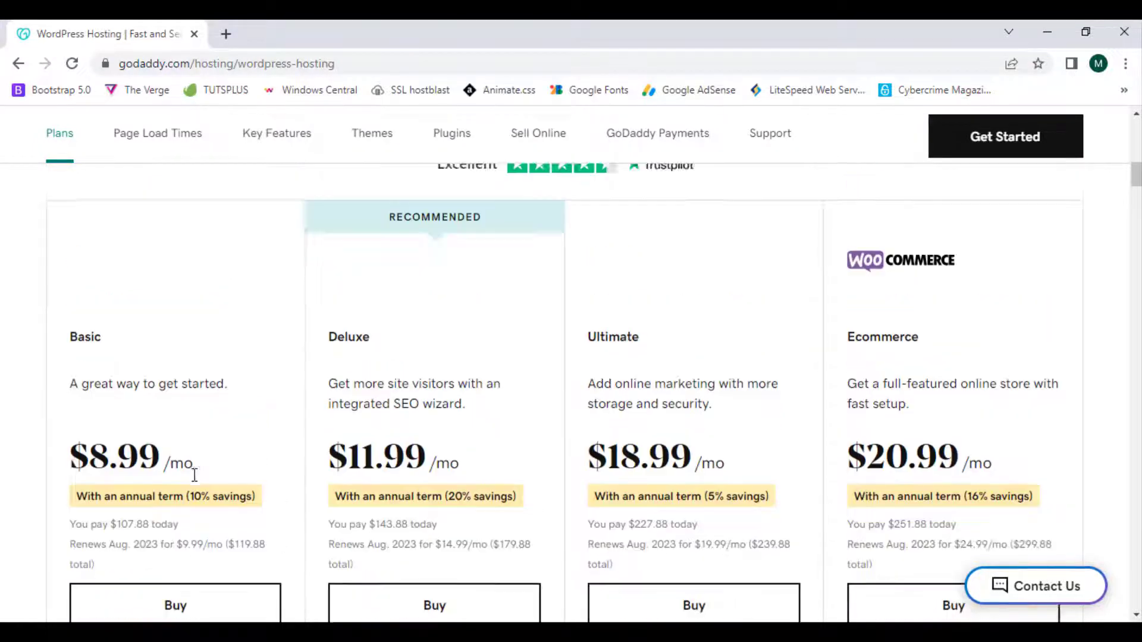
scroll(166, 500, "down", 1)
left_click(128, 534)
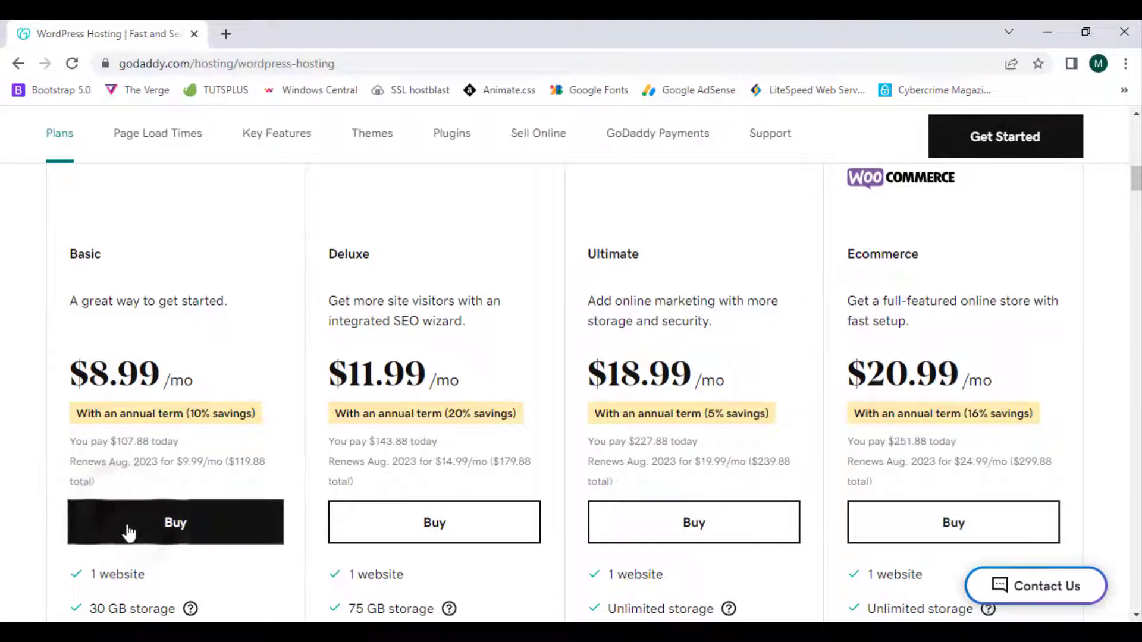
Step: Add the Basic plan, switch it to 1 Month, and confirm losing its free products
left_click(128, 533)
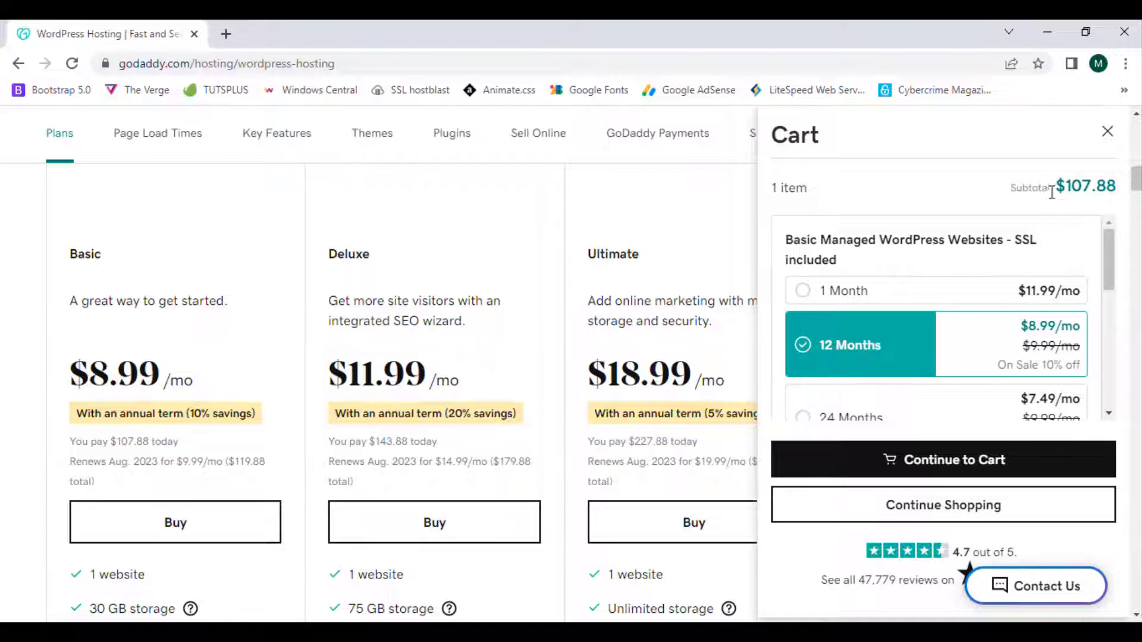
mouse_move(1056, 186)
left_mouse_down()
mouse_move(1097, 189)
mouse_move(1065, 181)
left_mouse_up()
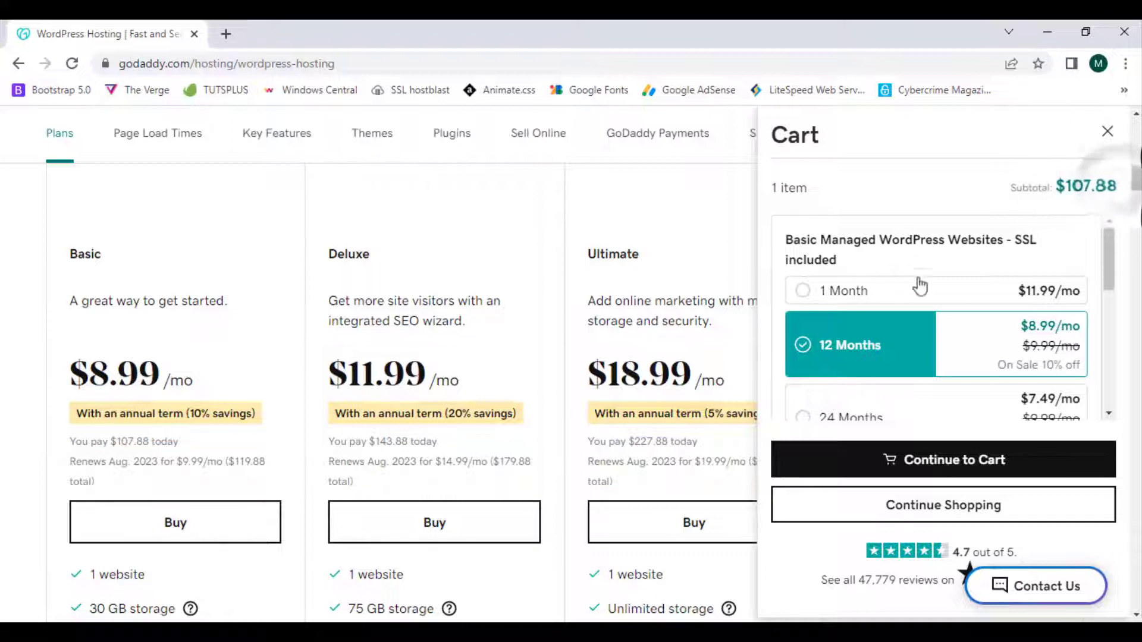
left_click(899, 291)
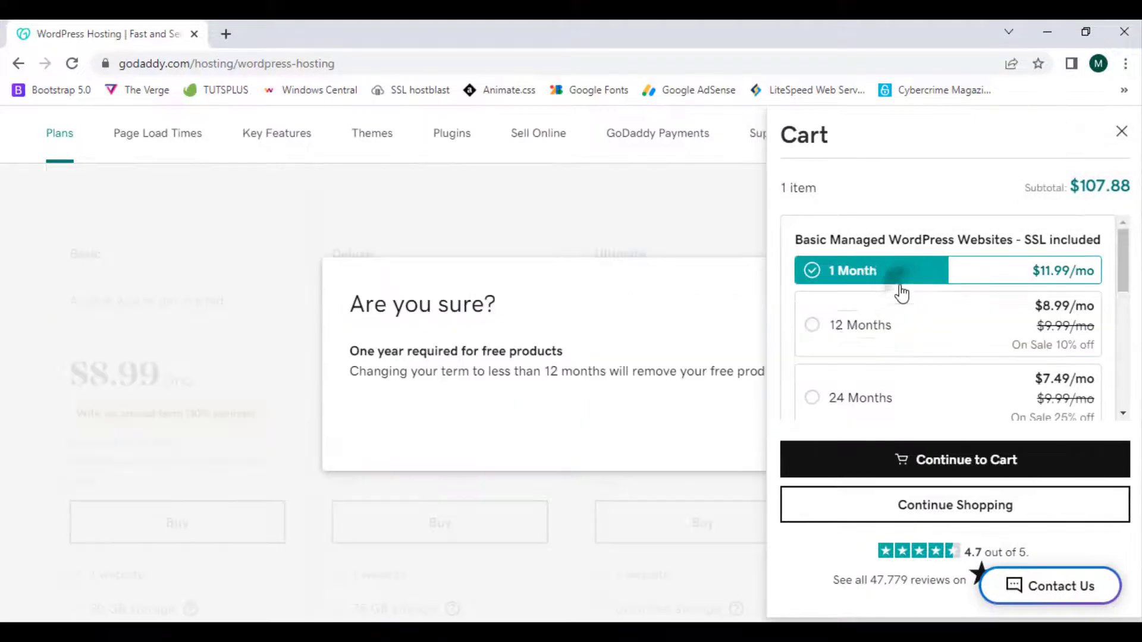
left_click(872, 269)
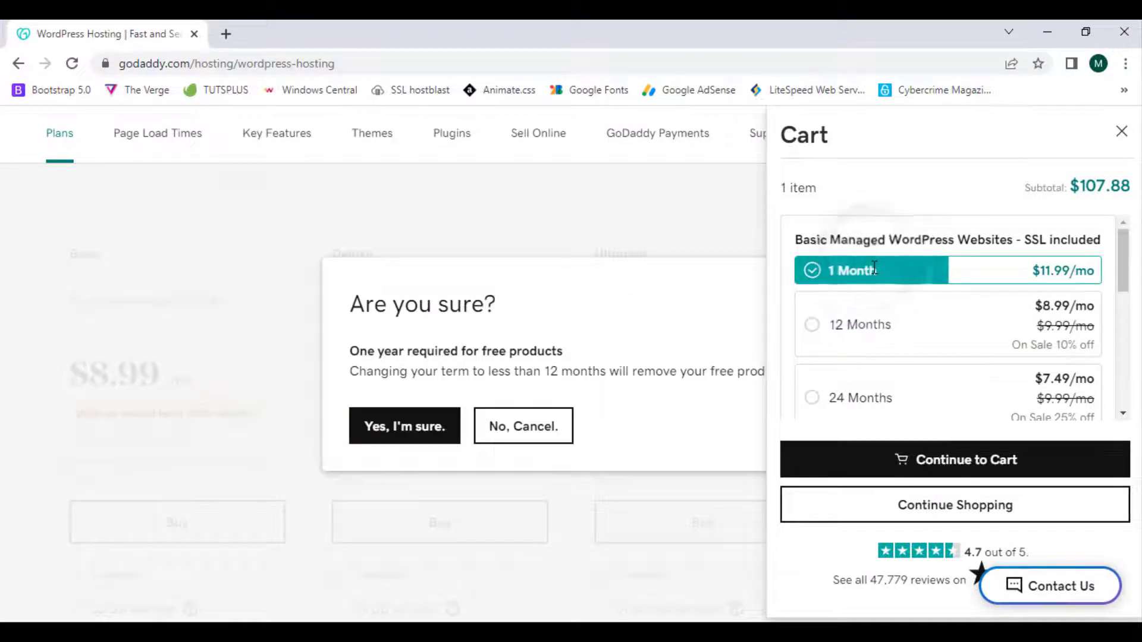
left_click(420, 352)
left_click_drag(438, 348, 794, 370)
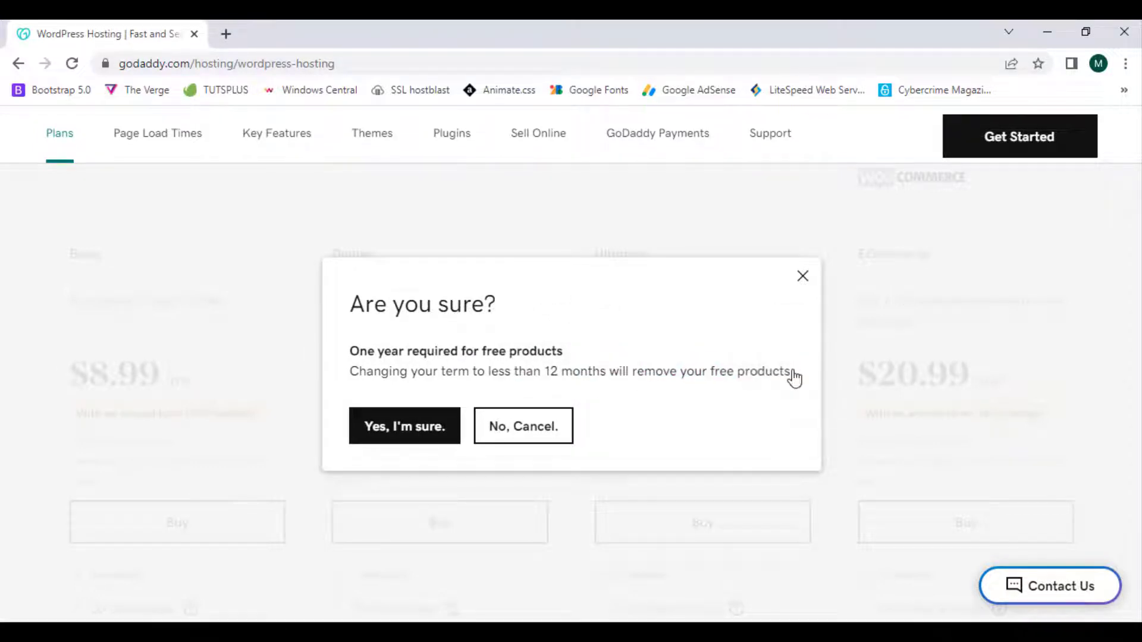
left_click(403, 427)
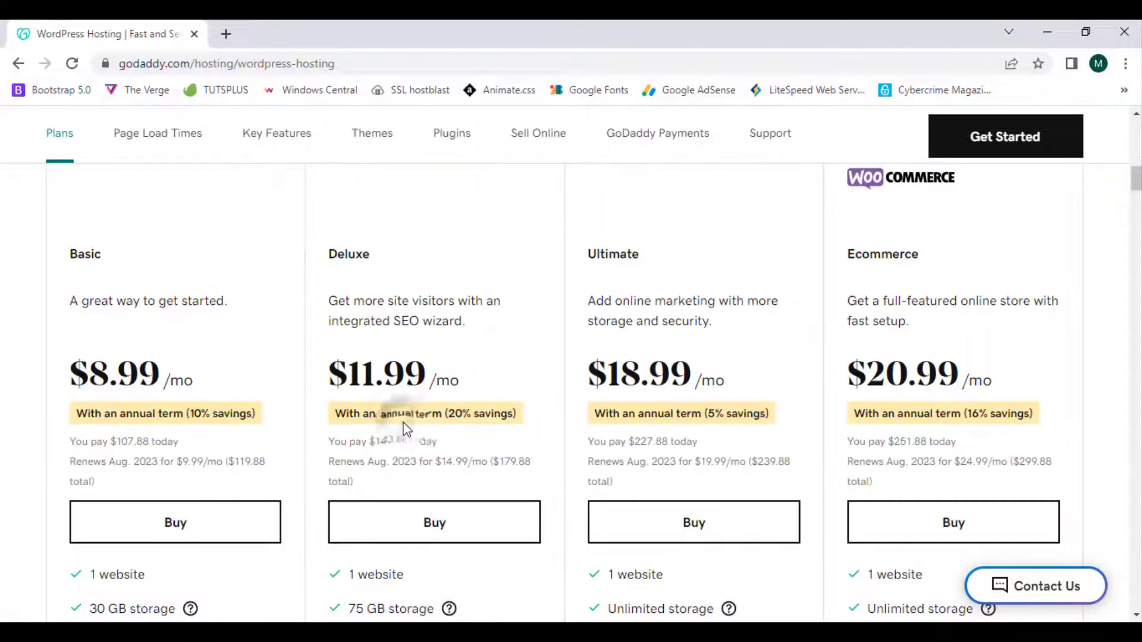
Step: Add another Basic Managed WordPress plan, bringing the cart to 2 items at $119.87
left_click(201, 538)
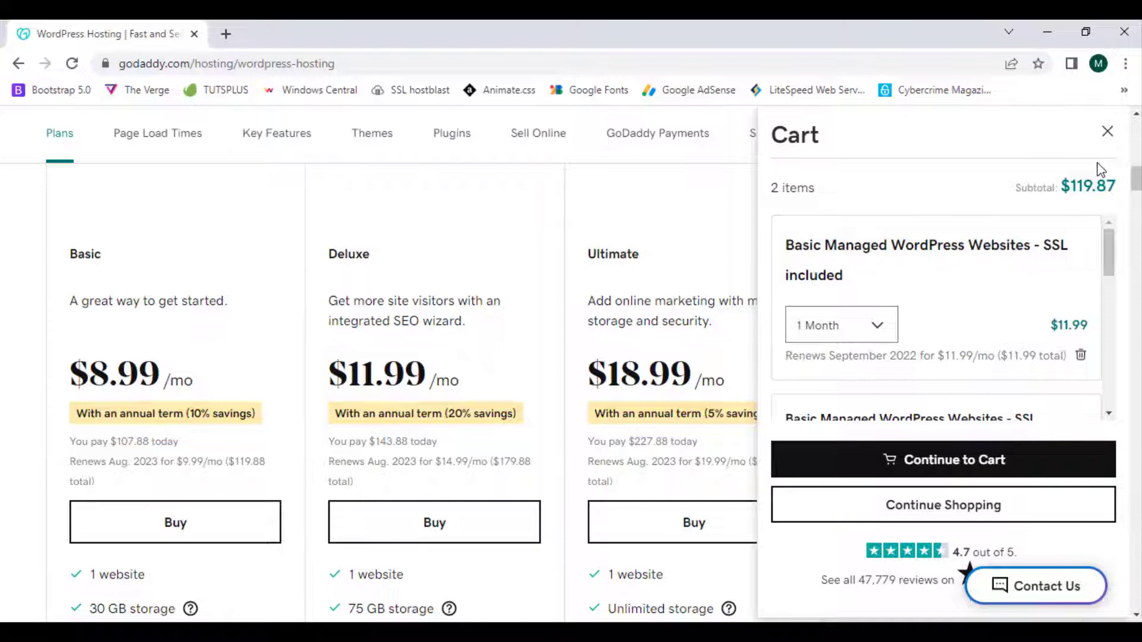
Step: Review both Basic plans and the Microsoft 365 Email Essentials free trial, then close the cart
left_click_drag(1109, 255, 1114, 310)
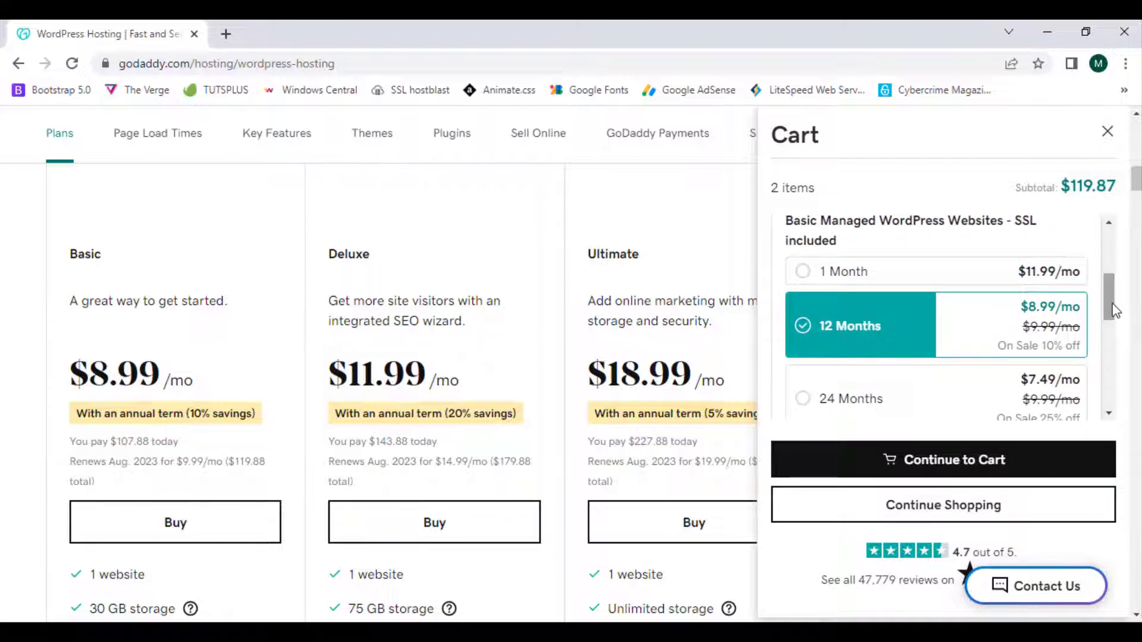
scroll(1114, 310, "down", 3)
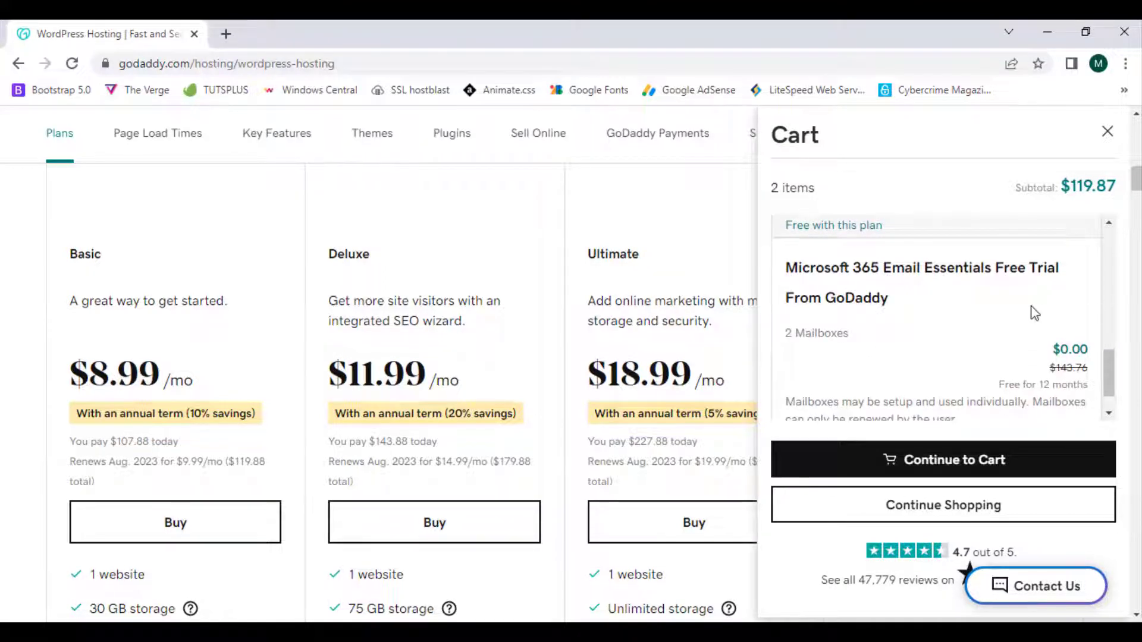
scroll(1035, 313, "down", 1)
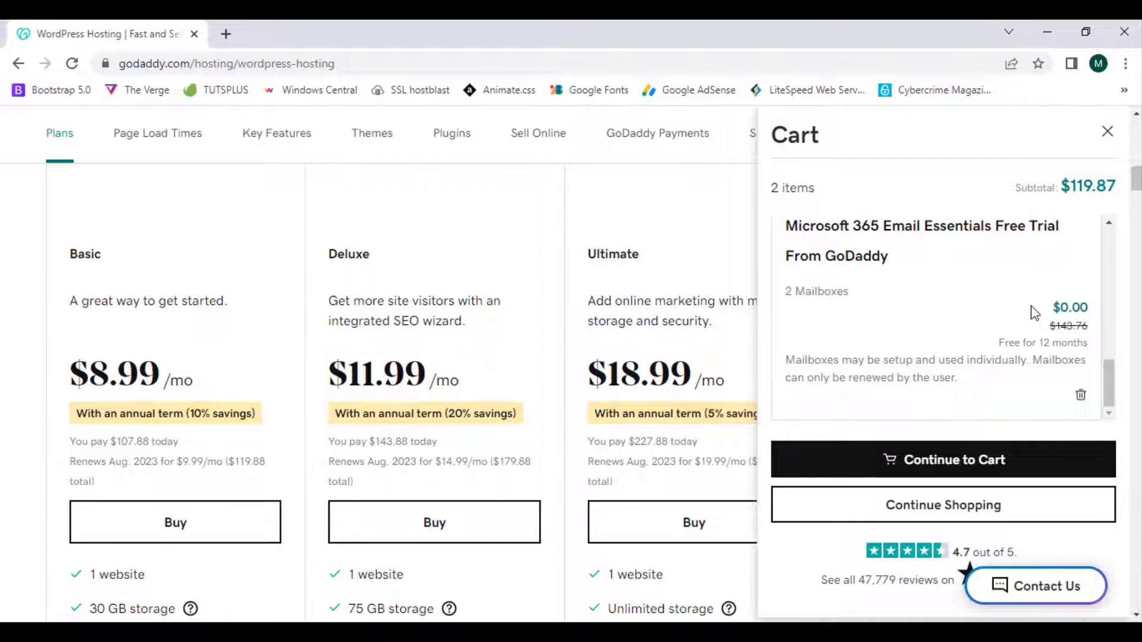
scroll(1035, 313, "down", 4)
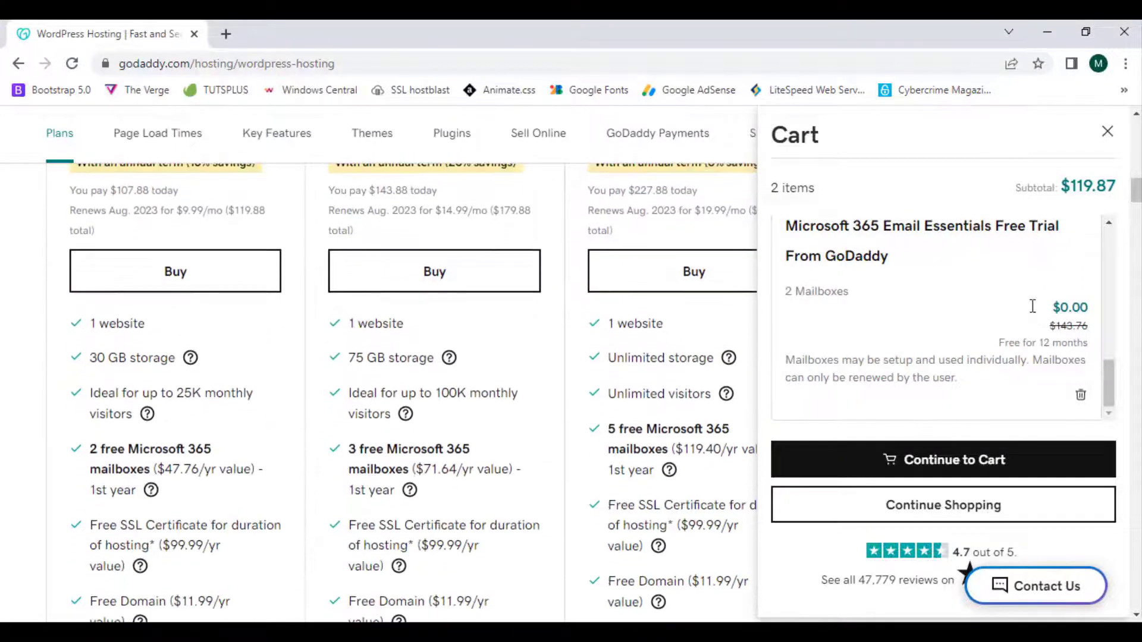
scroll(997, 301, "down", 3)
scroll(997, 302, "up", 2)
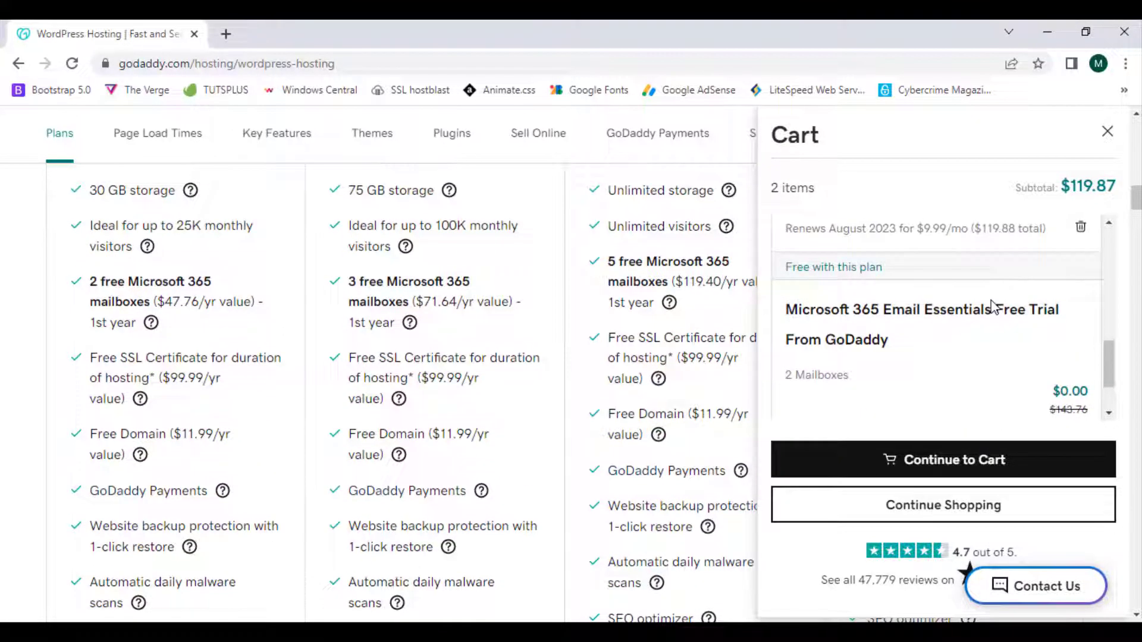
scroll(992, 305, "up", 6)
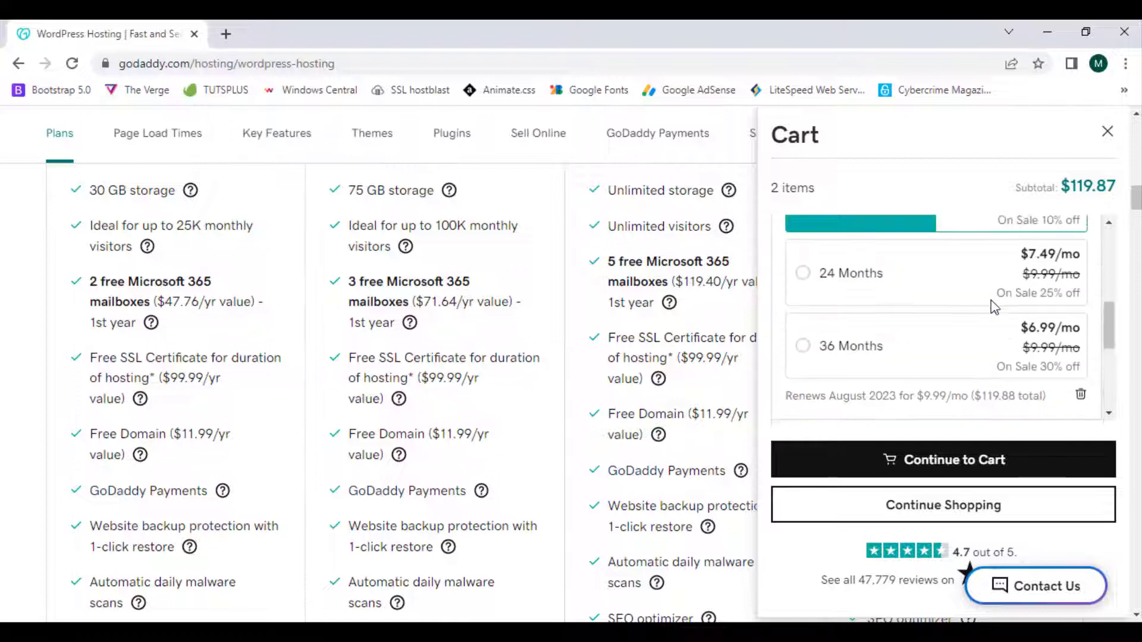
scroll(992, 305, "up", 4)
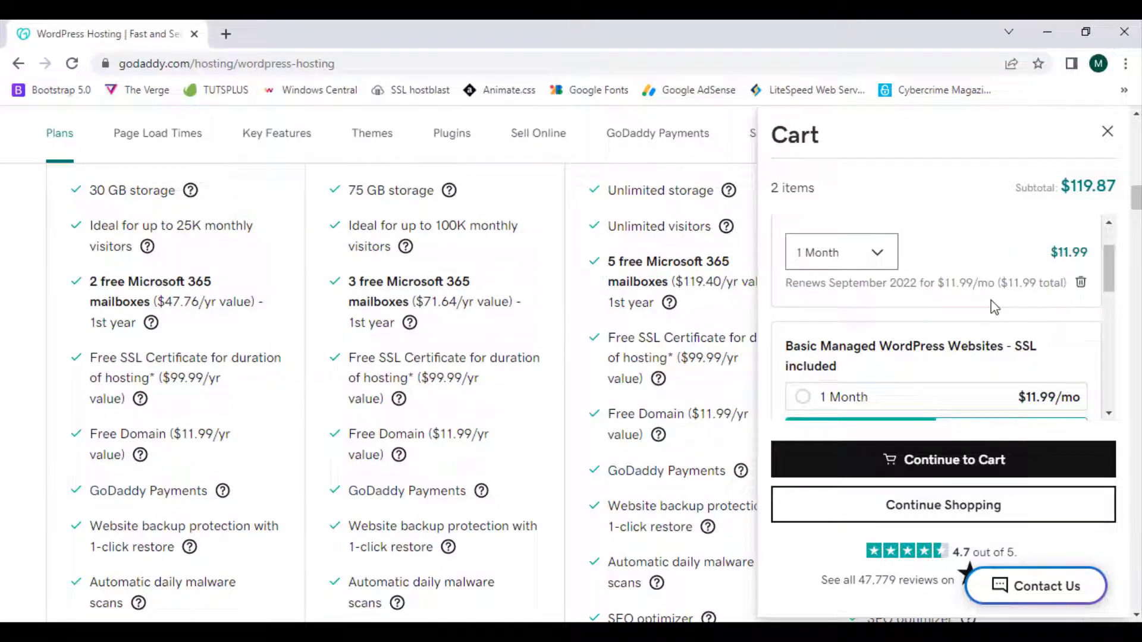
left_click(1102, 144)
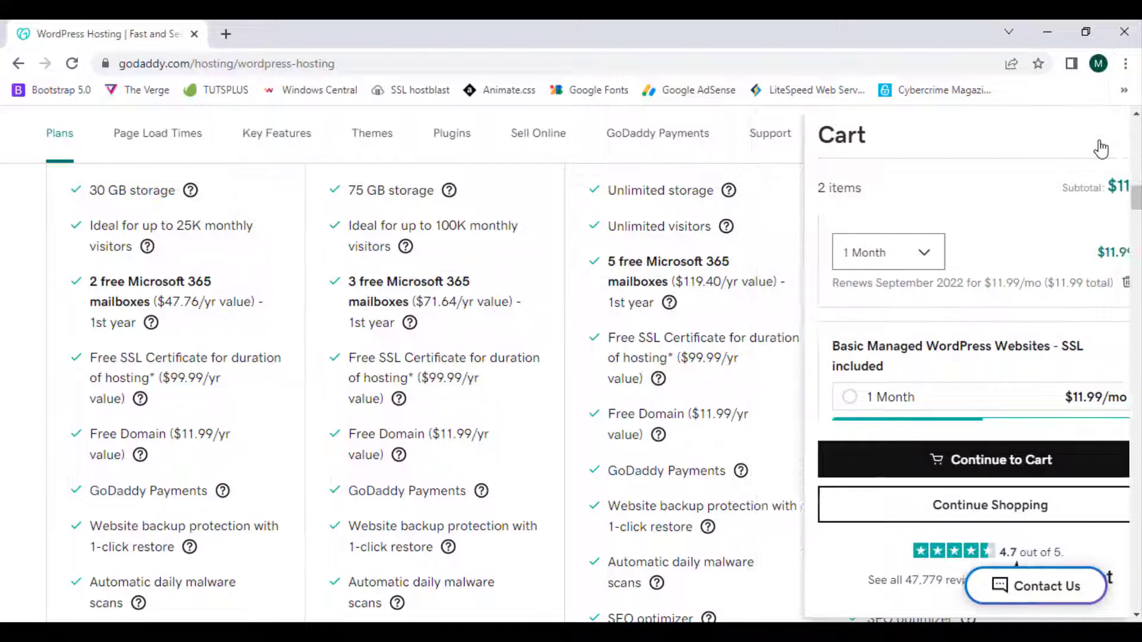
Step: Jump to the page top and go through the menu to Domain Names > Search for Domain Names
key("Home")
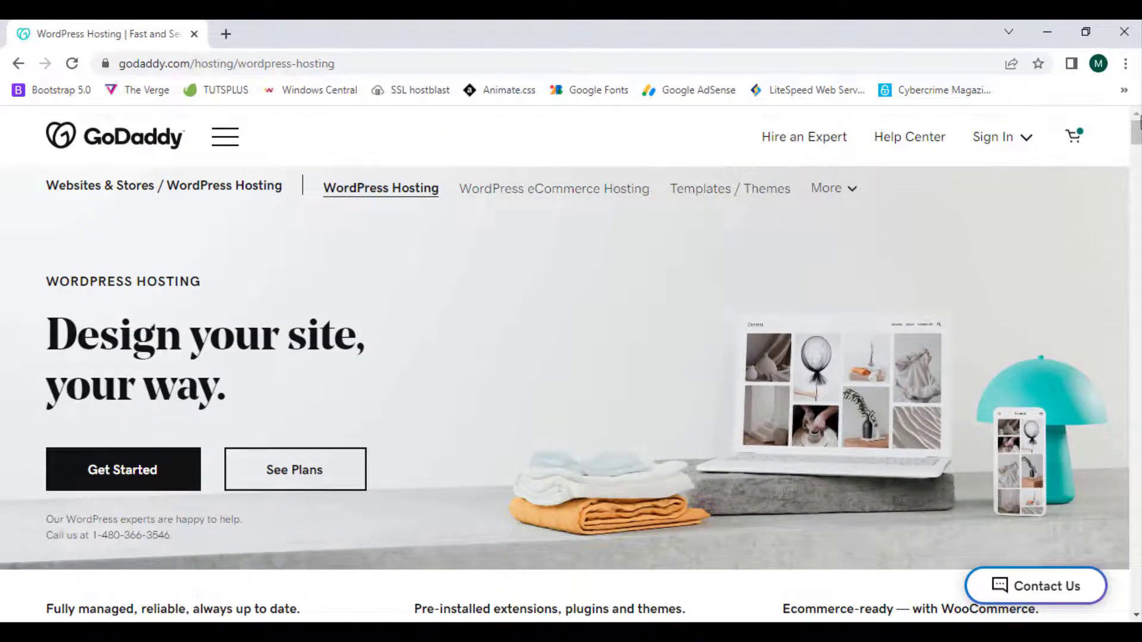
left_click(216, 145)
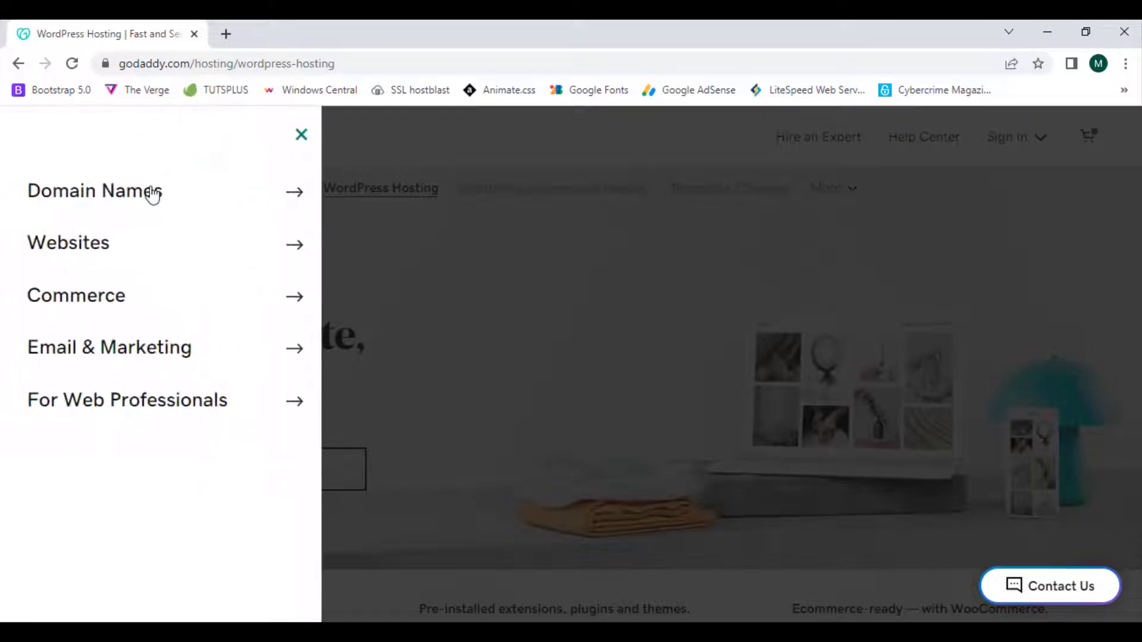
left_click(152, 193)
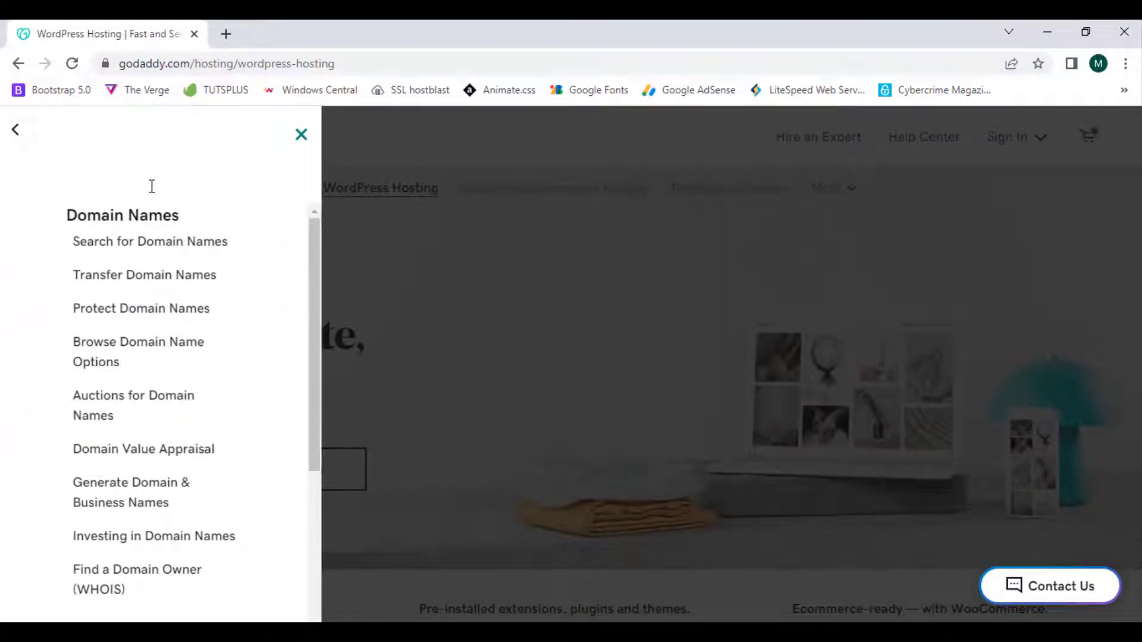
left_click(195, 247)
scroll(189, 262, "down", 3)
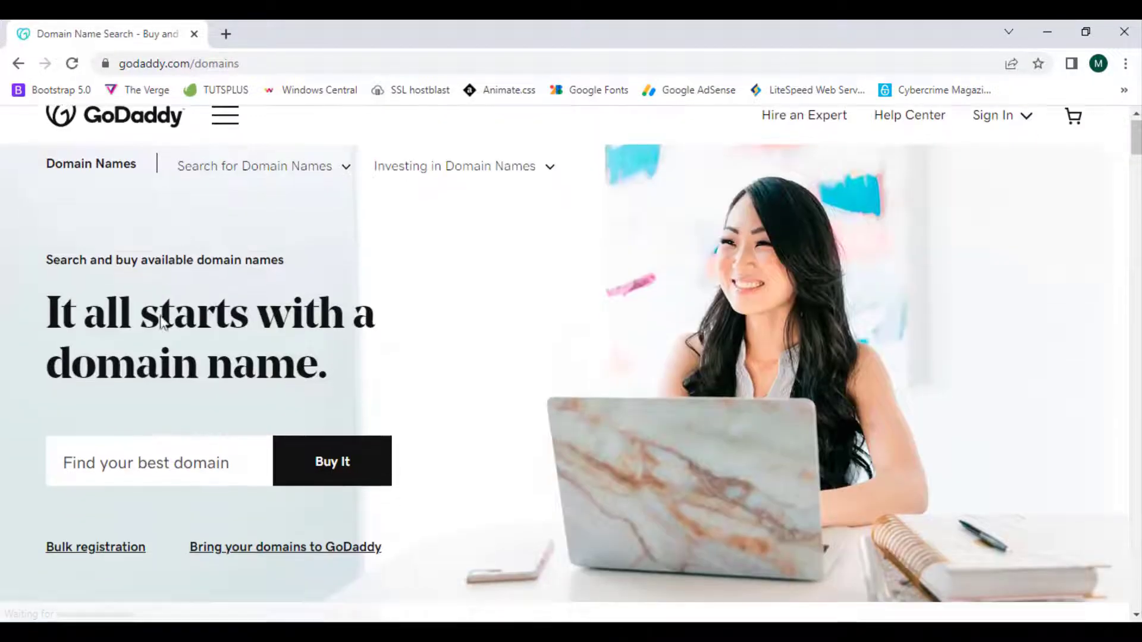
Step: Enter techbasedarea.com in the 'Find your best domain' box and submit it with Buy It
left_click(157, 324)
type("t")
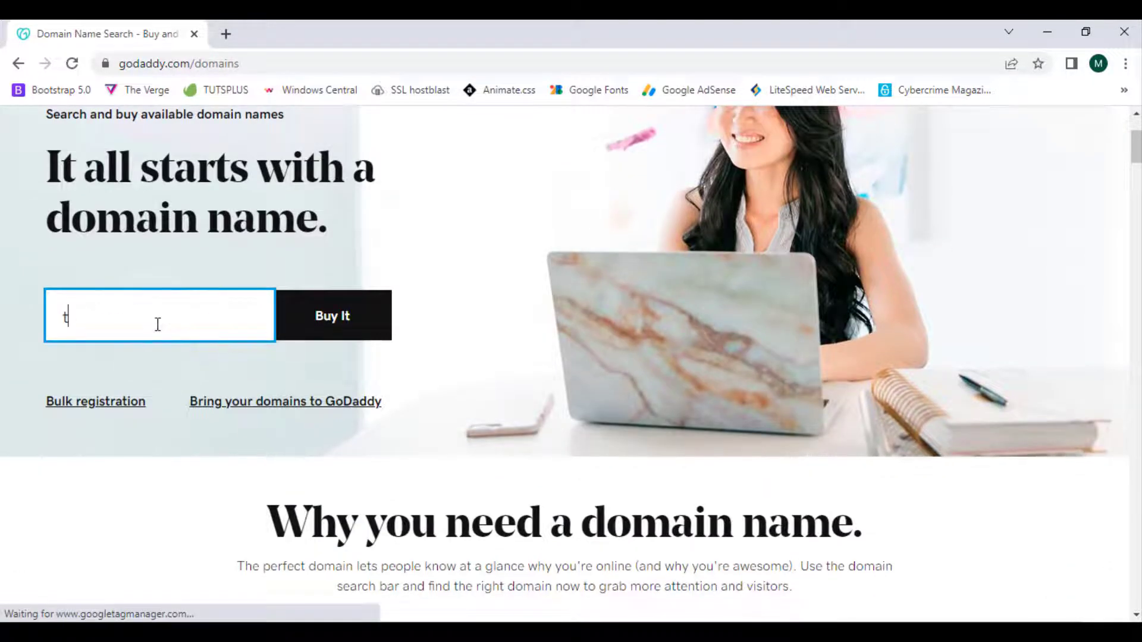
type("echbas")
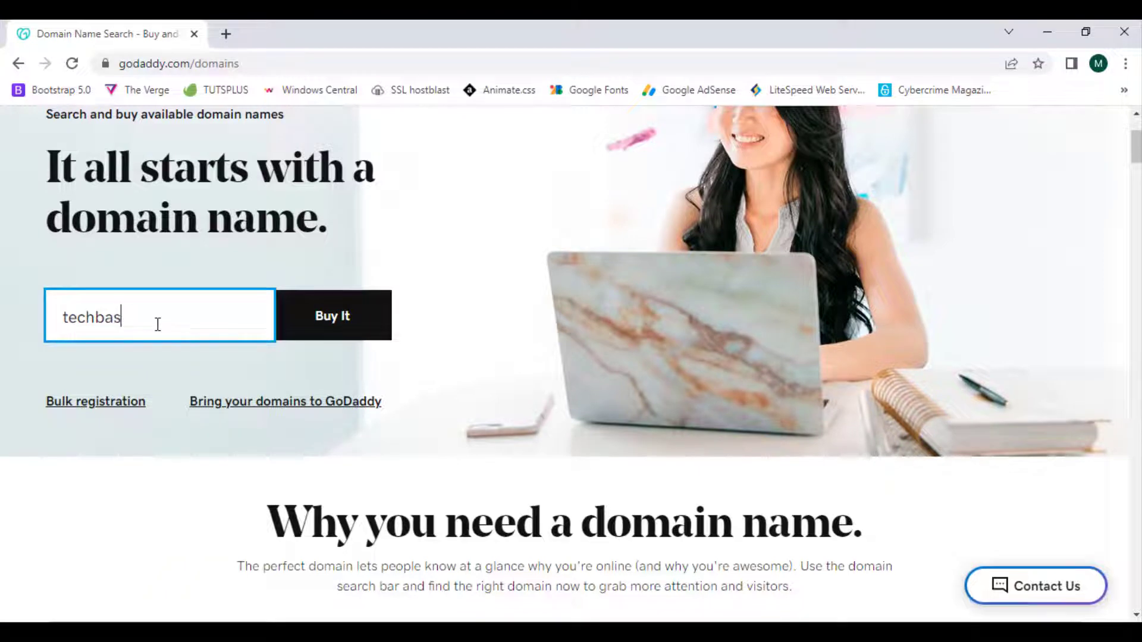
type("edarea.com")
left_click(364, 296)
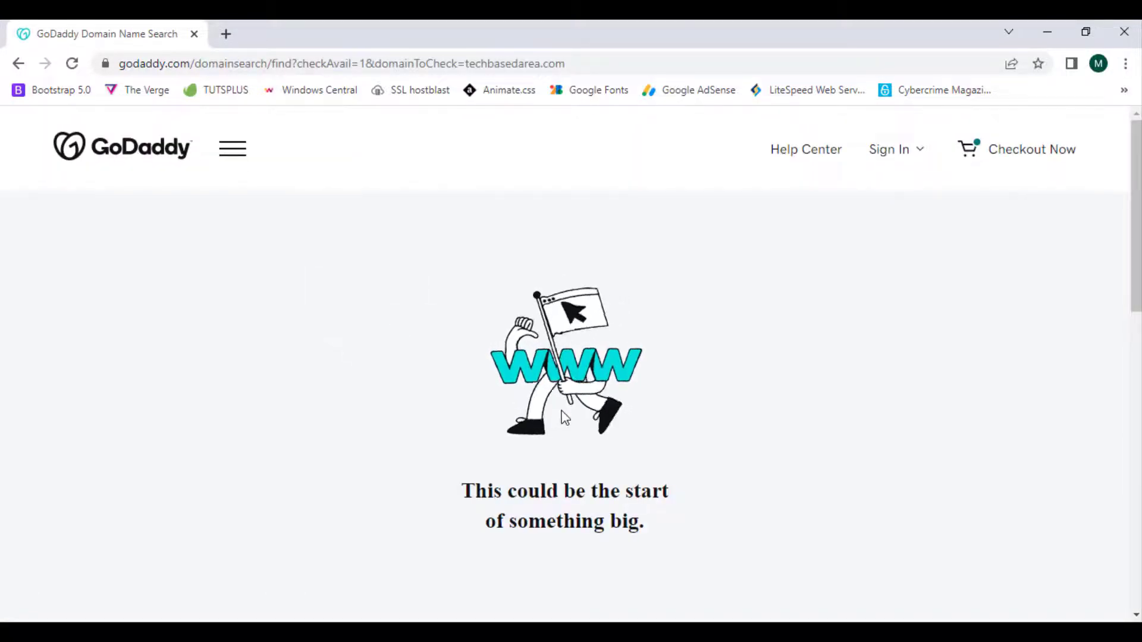
Step: Add techbasedarea.com and techbasedareas.com to the cart and review its four items
scroll(565, 418, "down", 1)
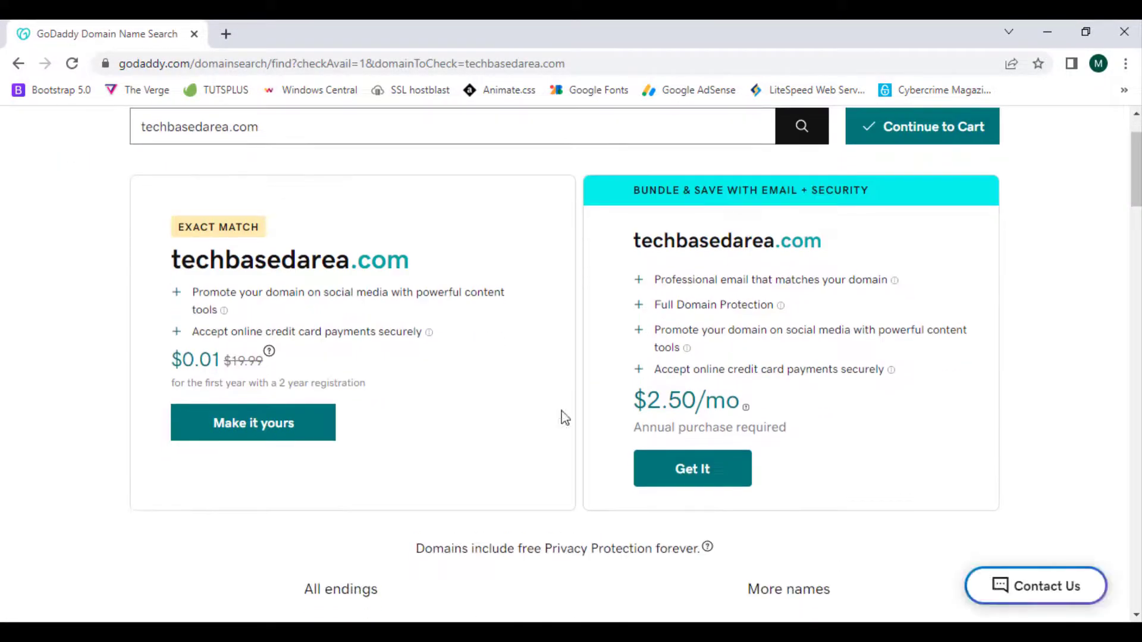
left_click(320, 426)
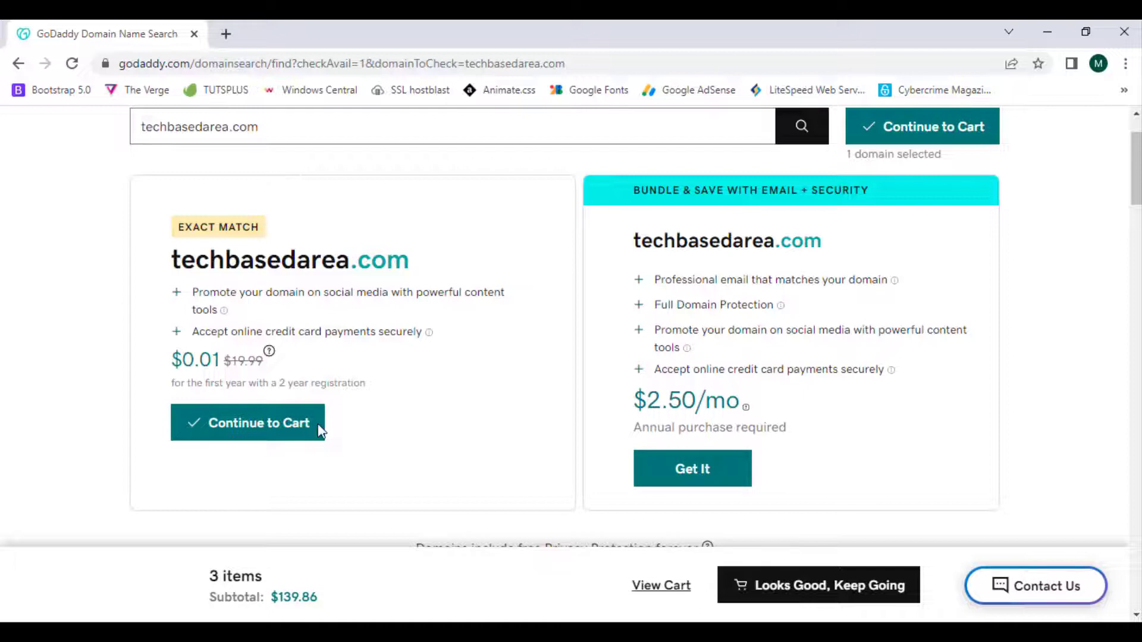
left_click(654, 586)
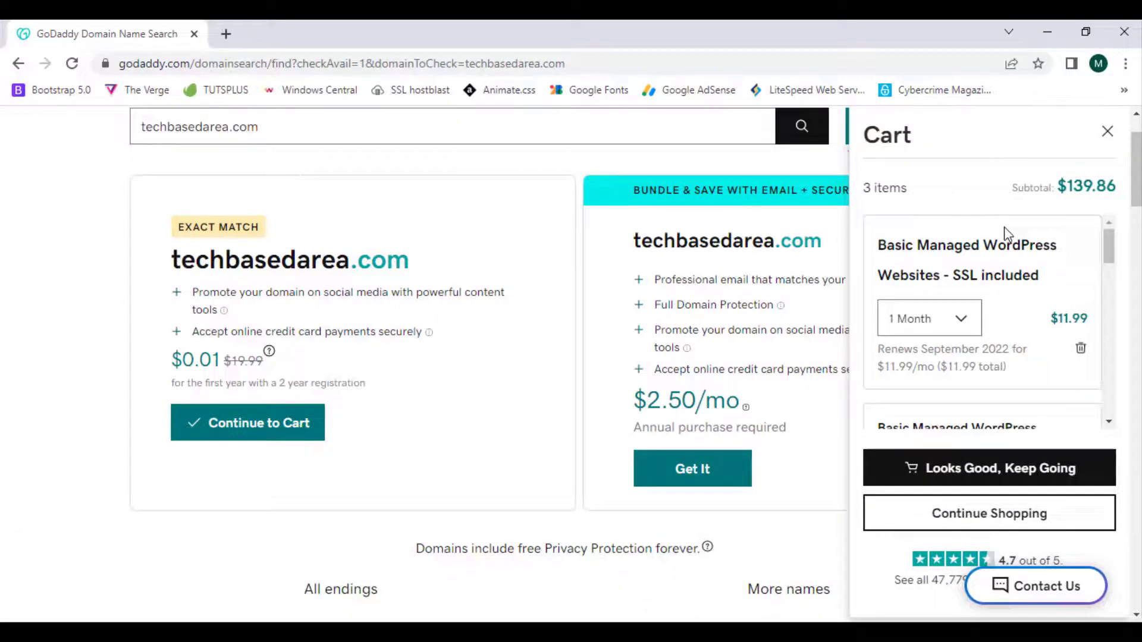
scroll(583, 333, "down", 5)
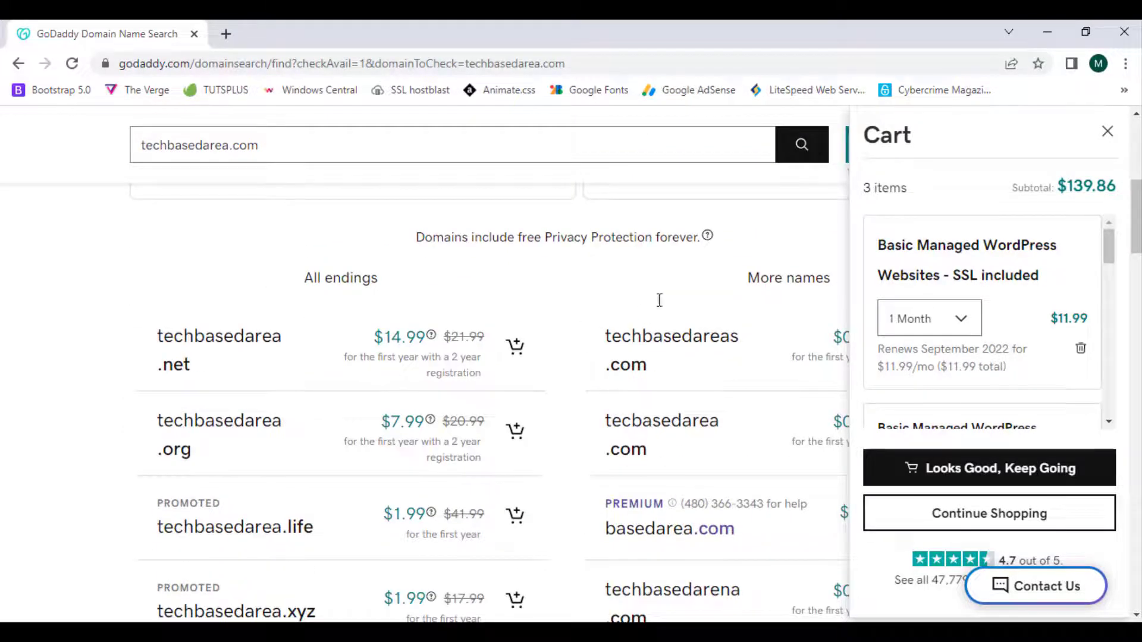
left_click(1109, 133)
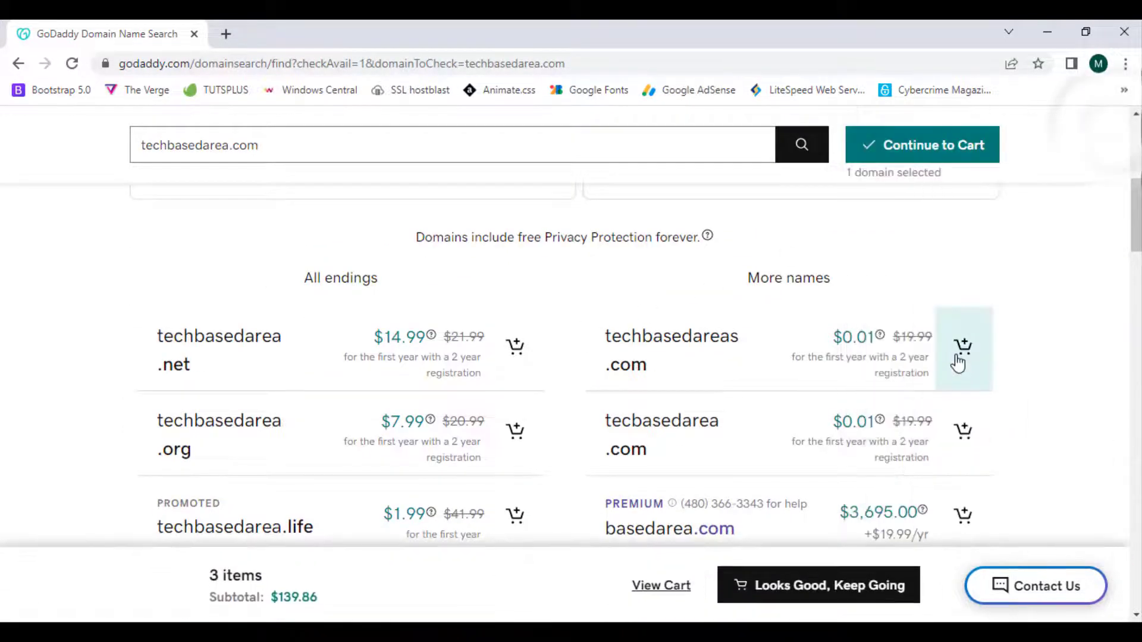
left_click(962, 347)
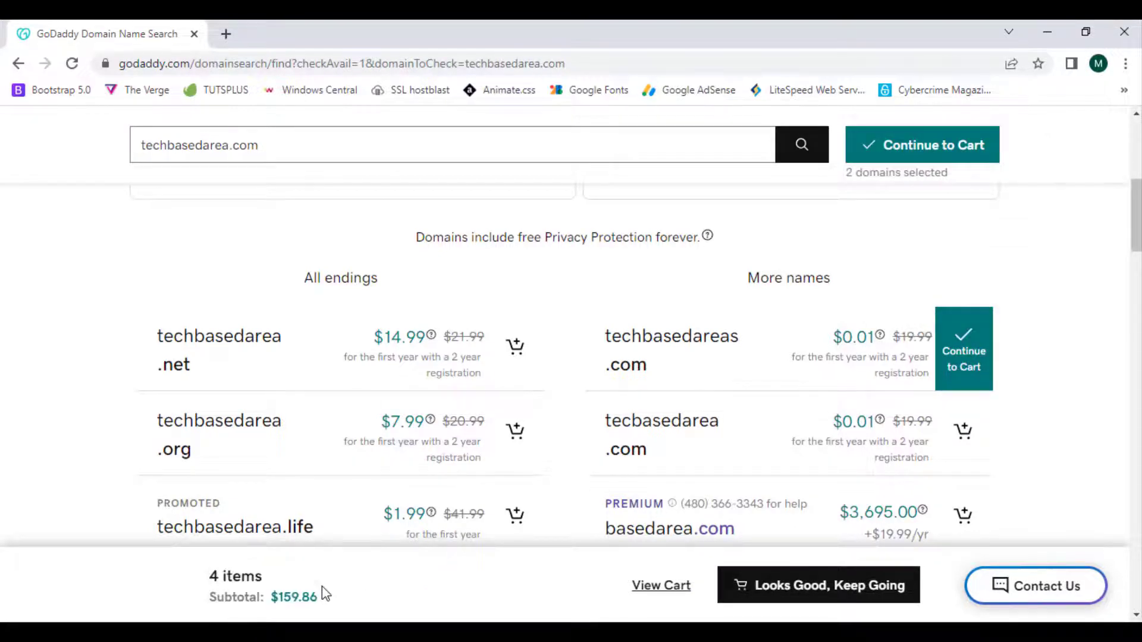
left_click(675, 586)
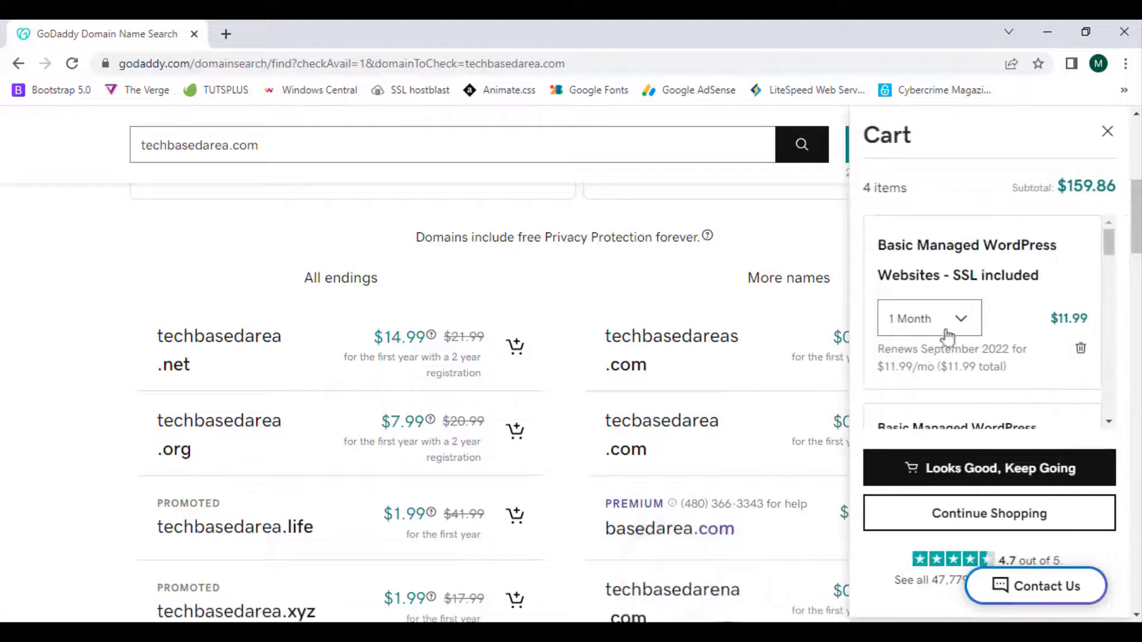
Step: Leave the WordPress plan at 1 Month, then trash the cart items one by one until none remain
left_click(948, 333)
left_click(947, 327)
scroll(950, 334, "down", 5)
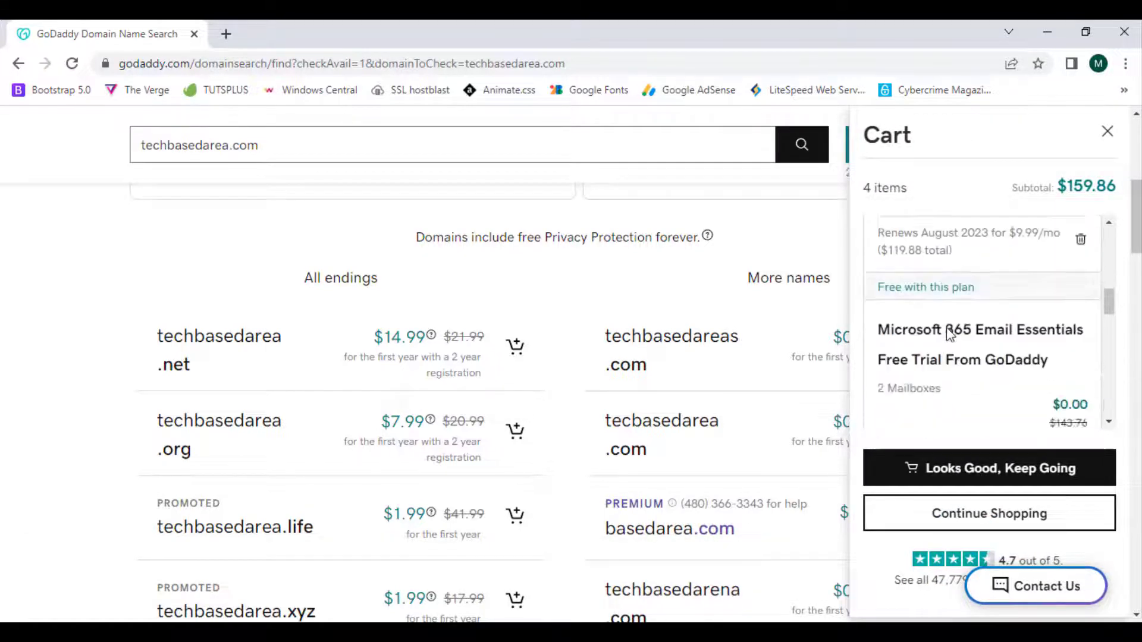
scroll(950, 335, "up", 3)
left_click(1081, 400)
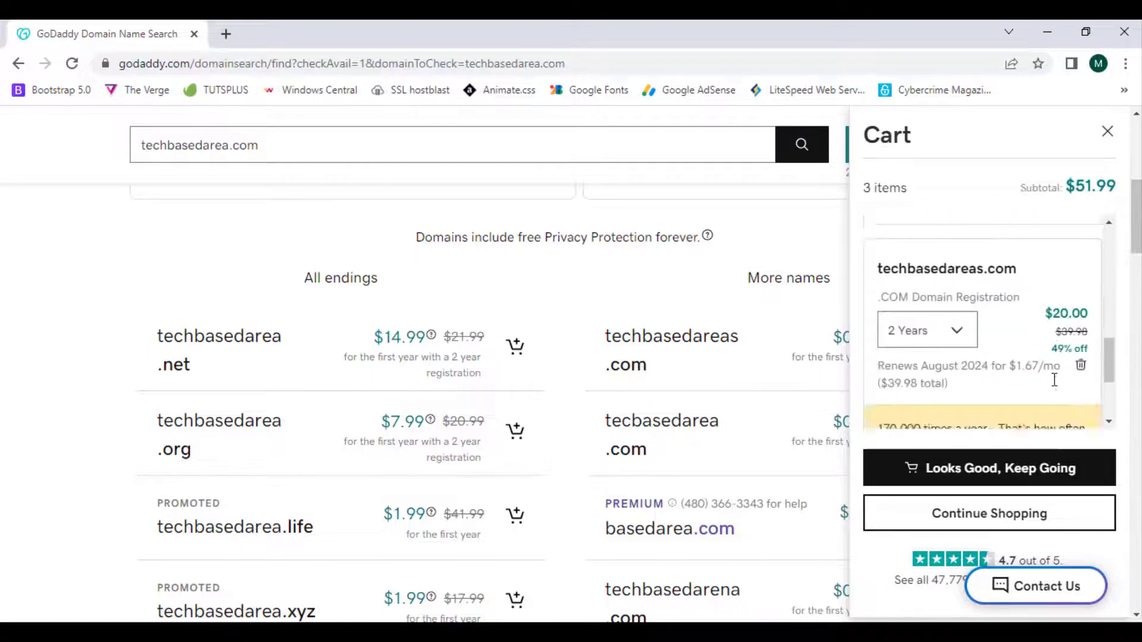
scroll(1054, 379, "down", 5)
left_click(1095, 348)
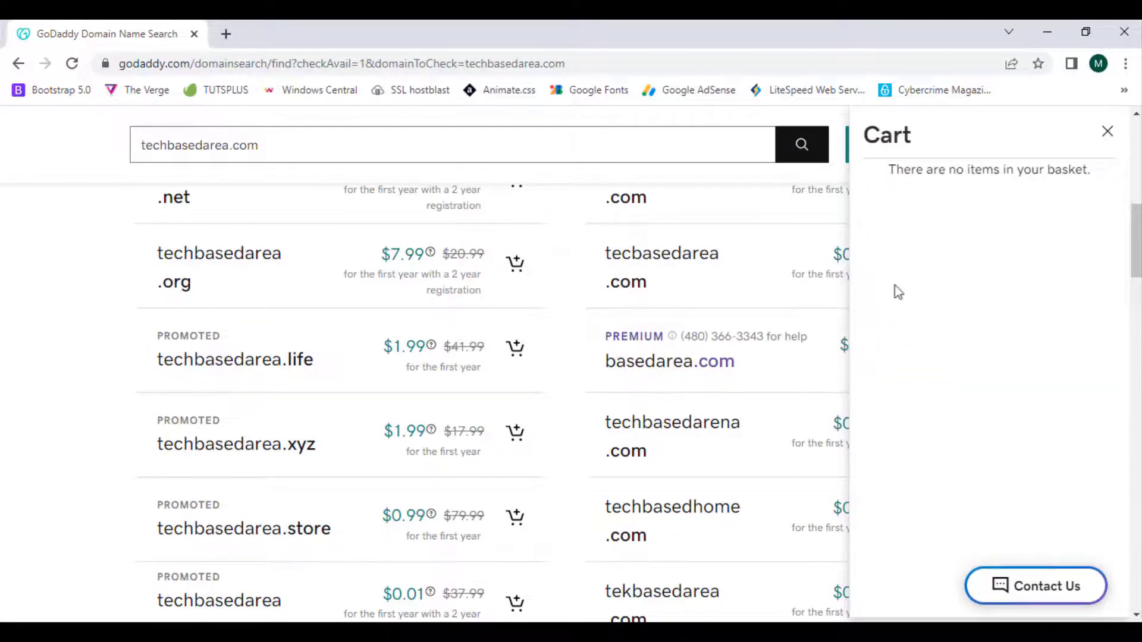
Step: Close the empty cart, re-add techbasedarea.com with 'Make it yours', and view the cart
left_click(785, 250)
scroll(787, 243, "up", 3)
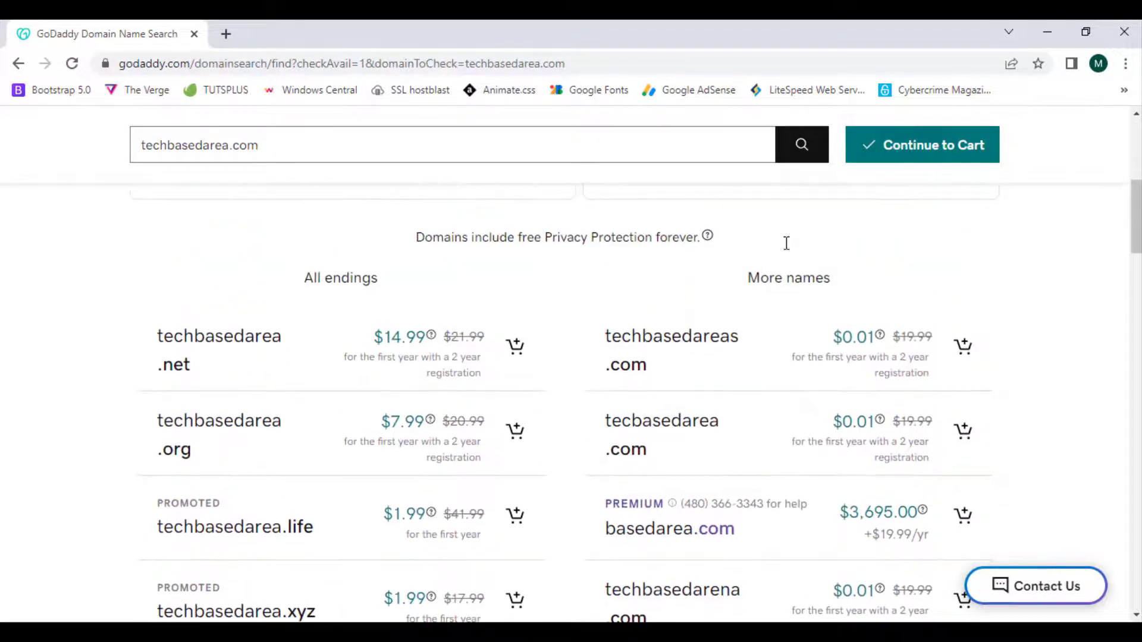
scroll(334, 357, "up", 4)
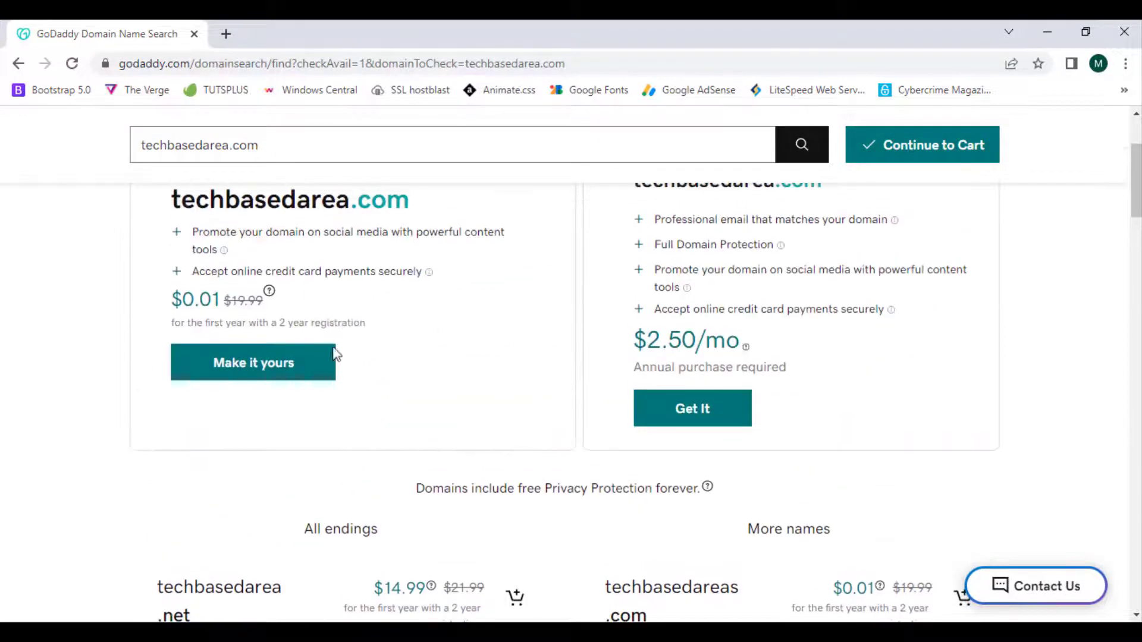
left_click(279, 369)
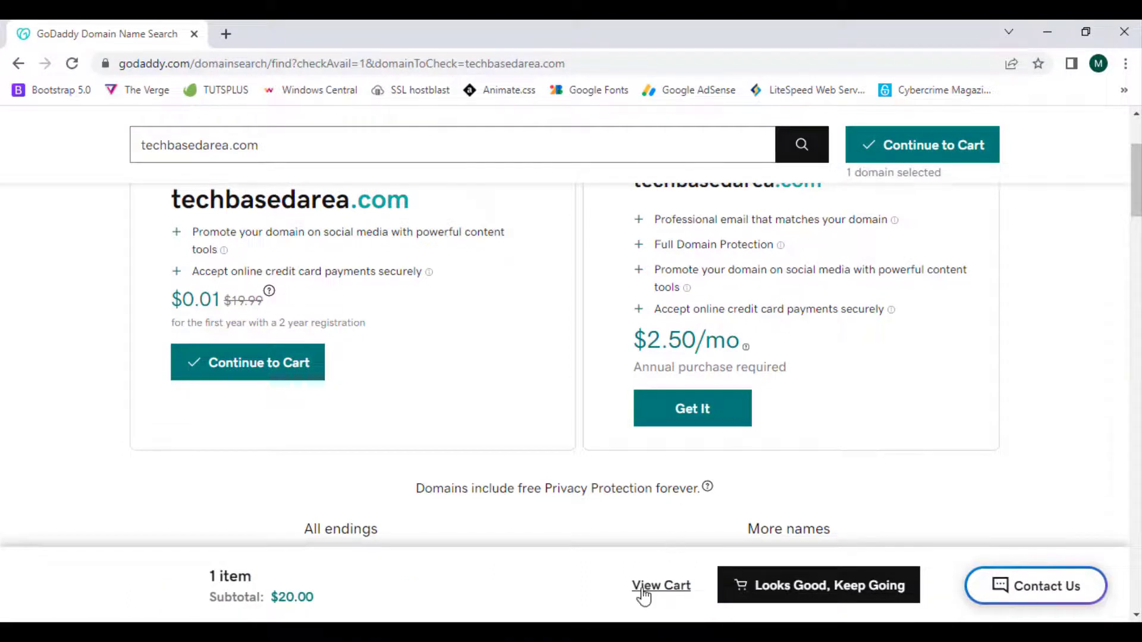
left_click(661, 584)
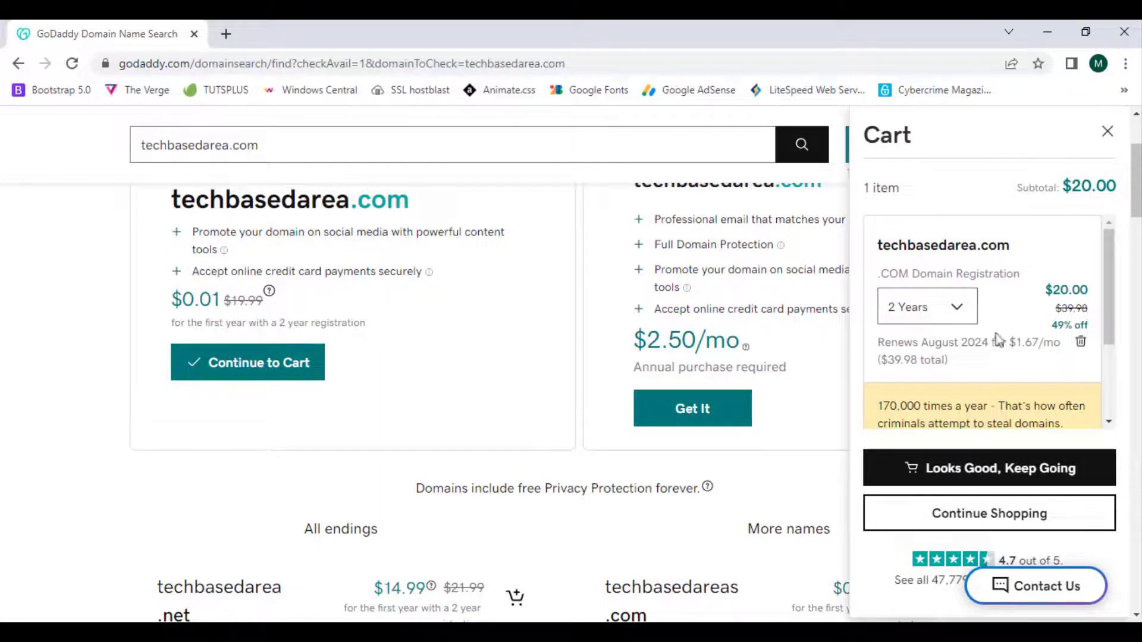
Step: Change techbasedarea.com to a 1 Year term at $11.99 and continue to the cart without signing in
left_click(919, 320)
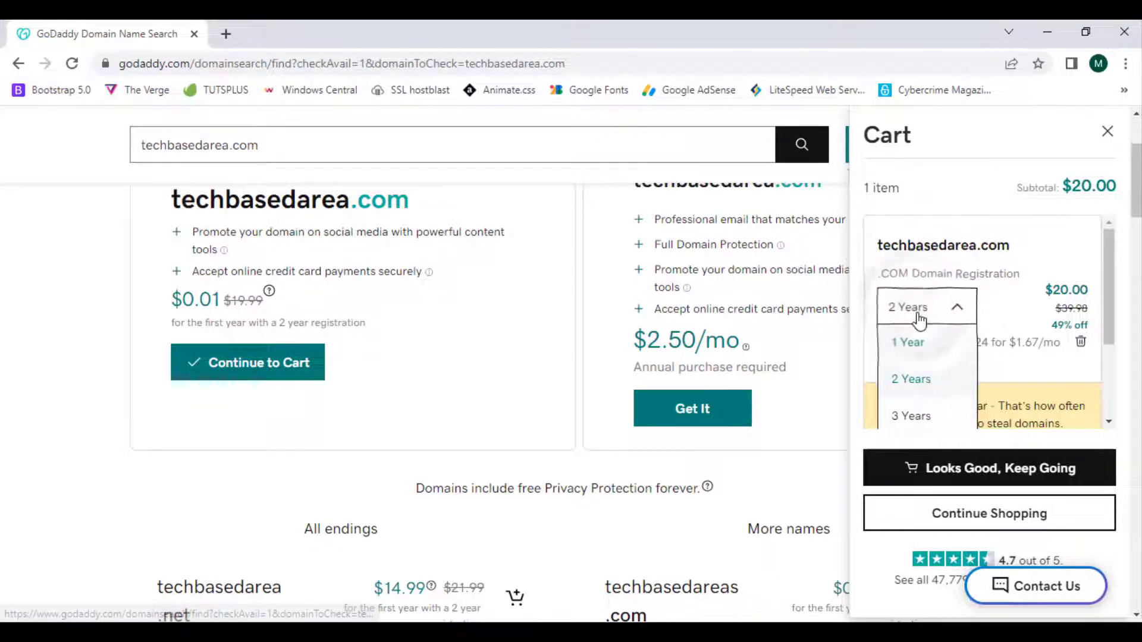
left_click(927, 343)
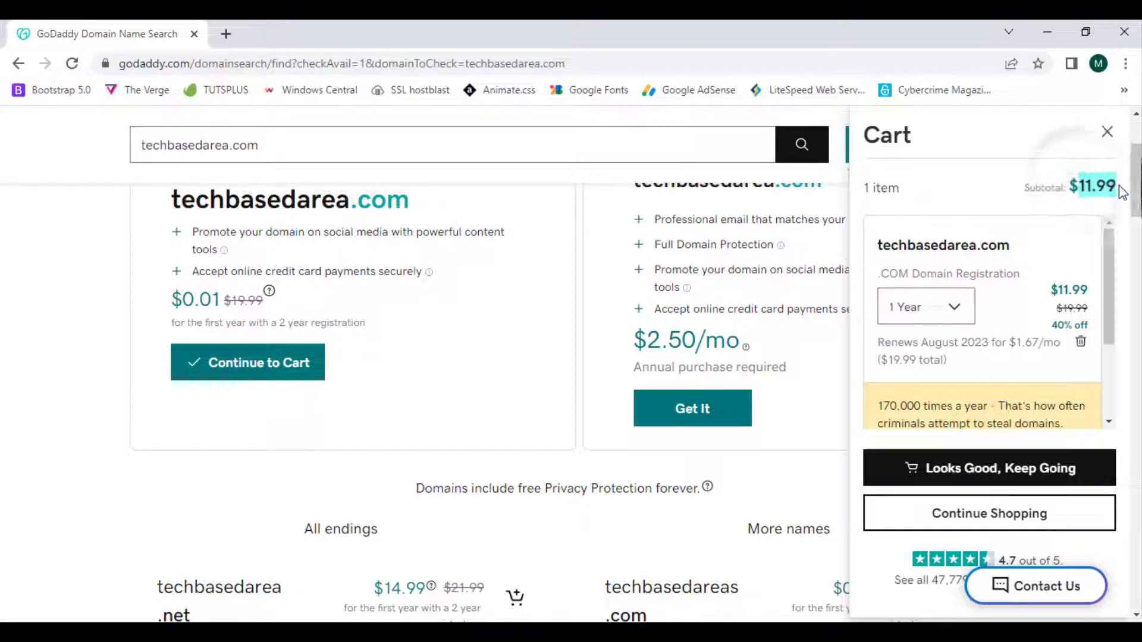
scroll(1040, 354, "down", 2)
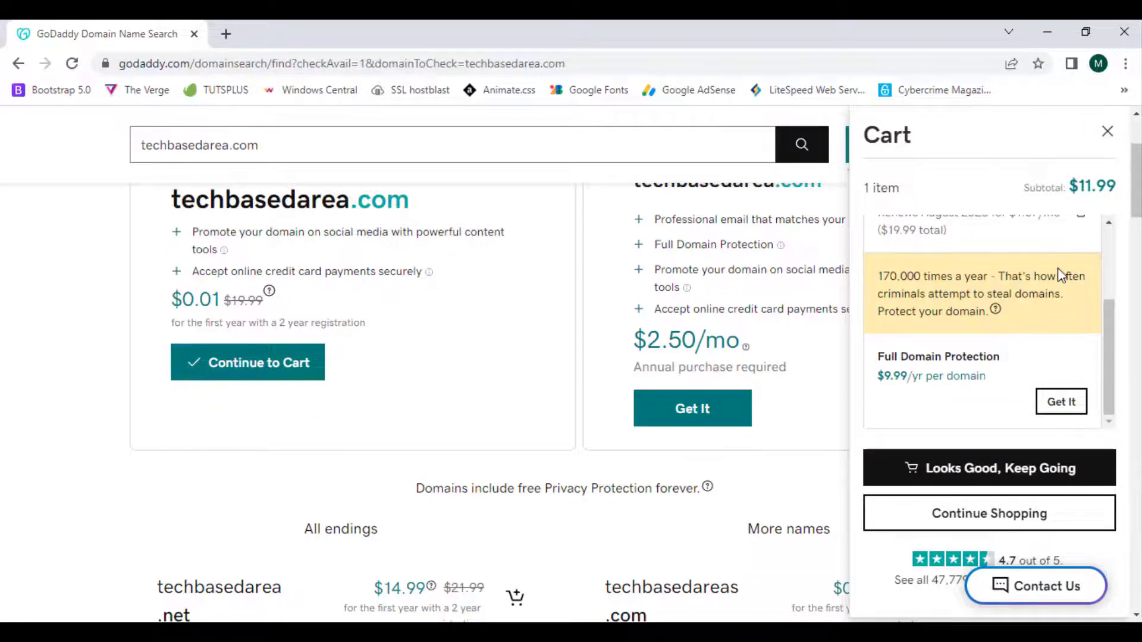
scroll(1058, 273, "up", 2)
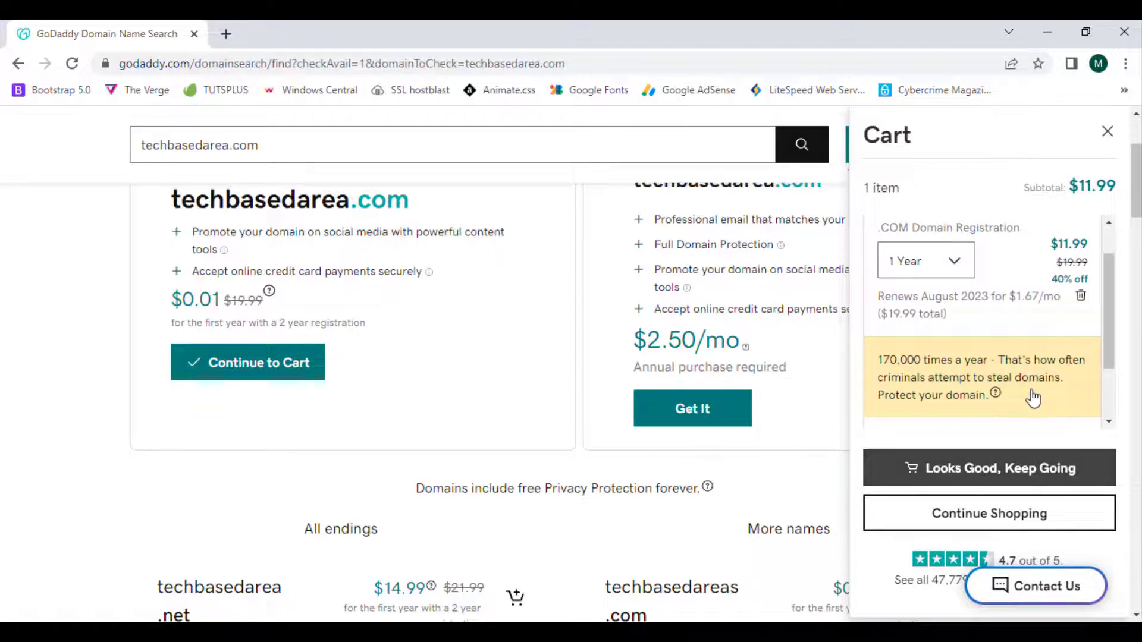
left_click(1029, 475)
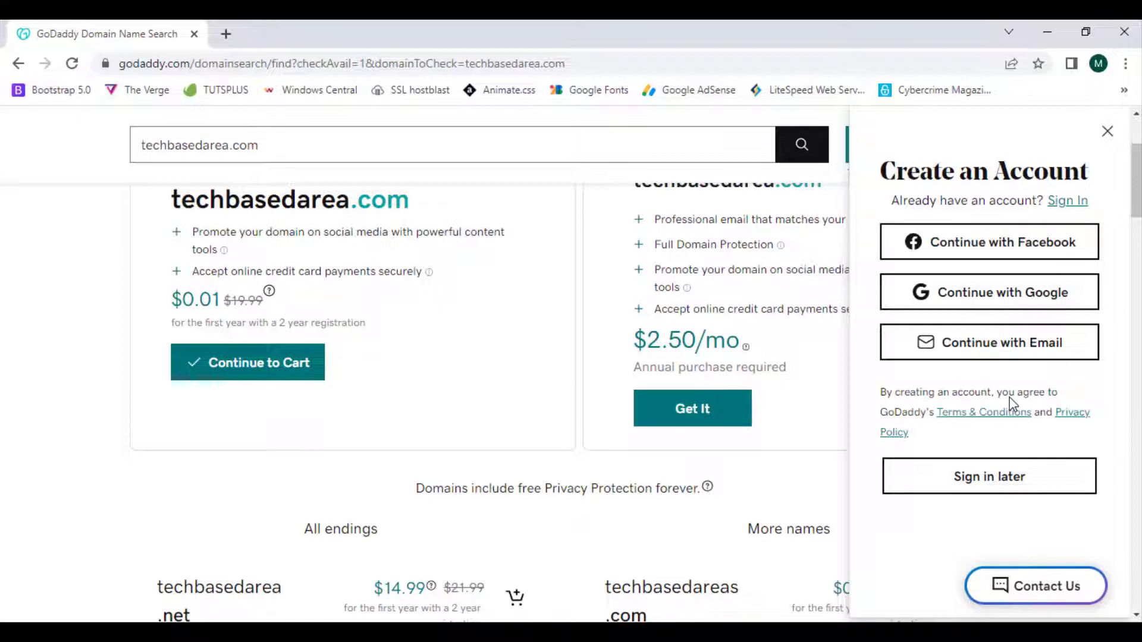
left_click(985, 479)
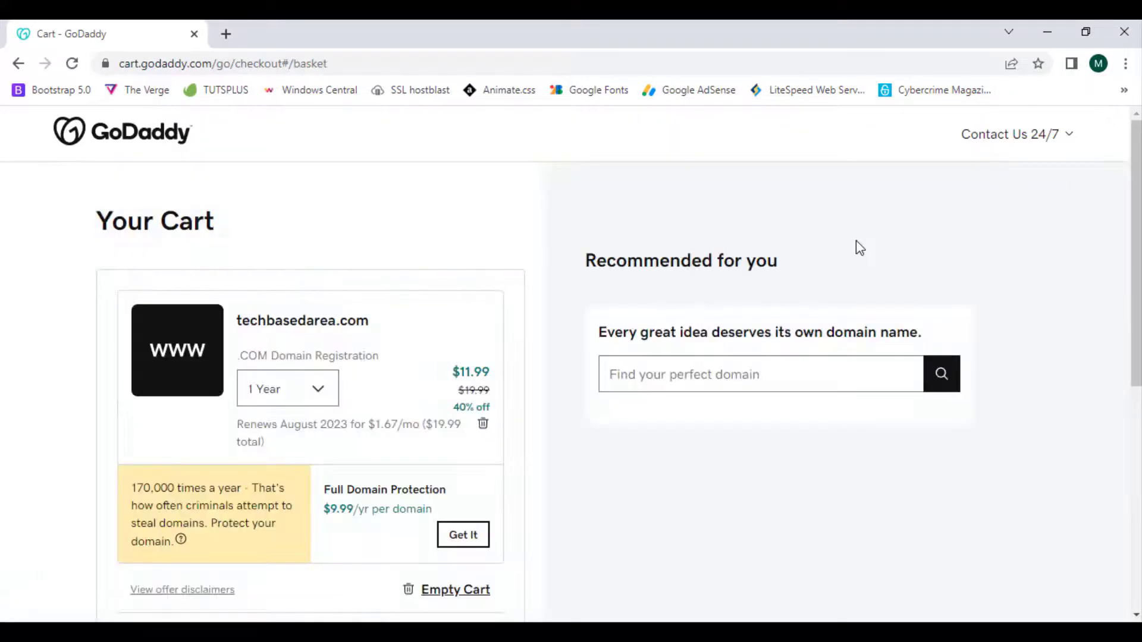
Step: Check the $11.99 subtotal, open and dismiss the promo code field, then choose 'I'm Ready to Pay'
scroll(860, 248, "down", 4)
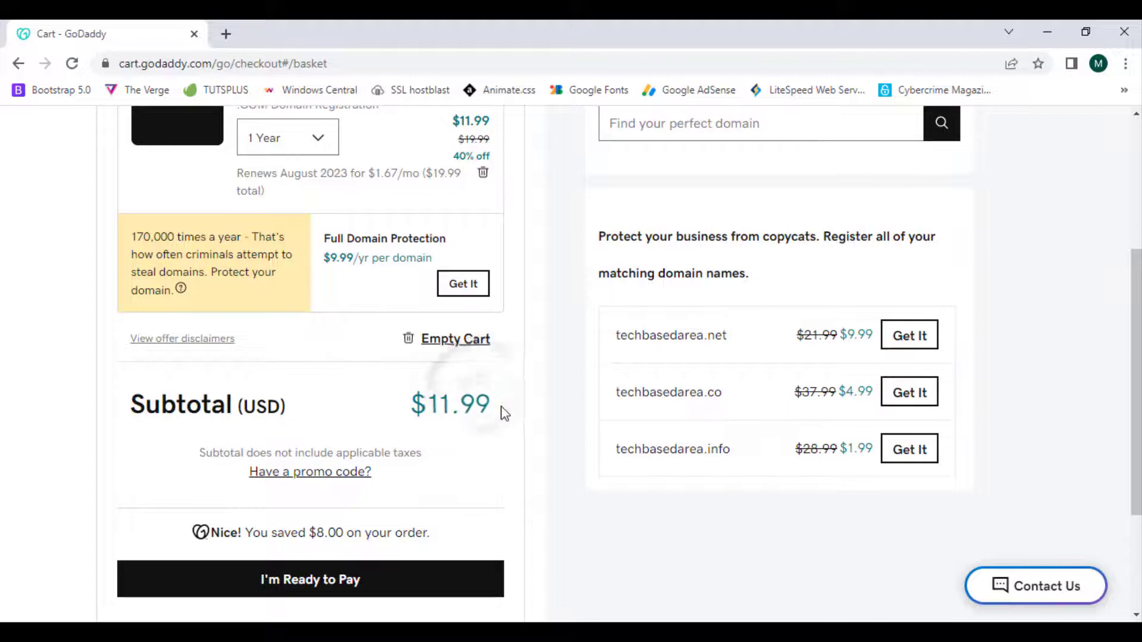
left_click_drag(505, 413, 421, 387)
left_click(441, 386)
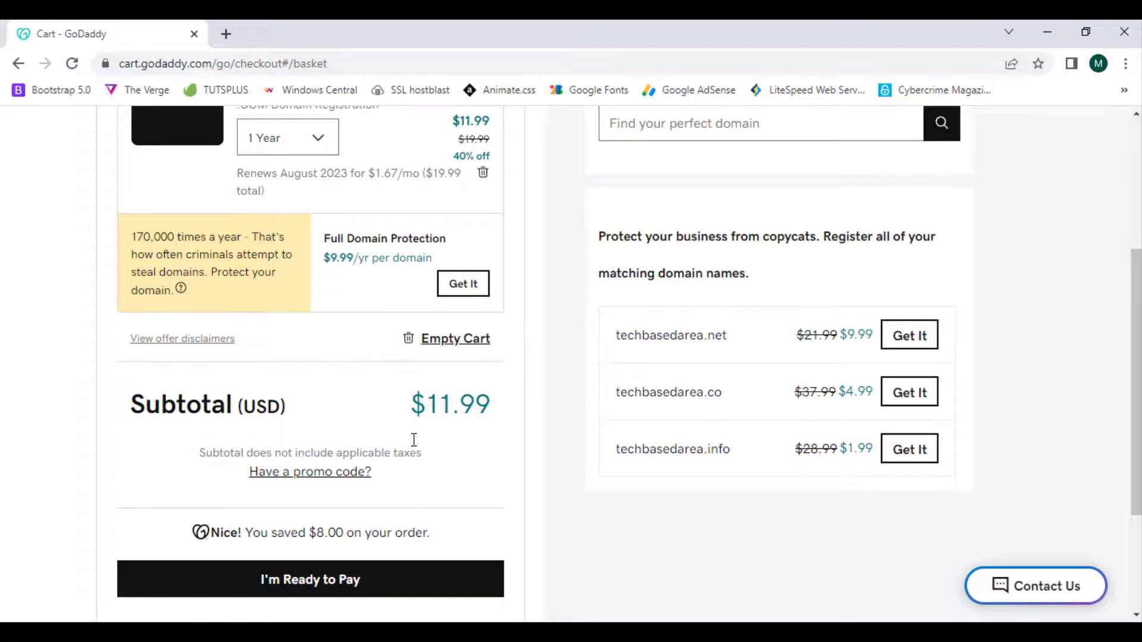
left_click(353, 471)
left_click(276, 521)
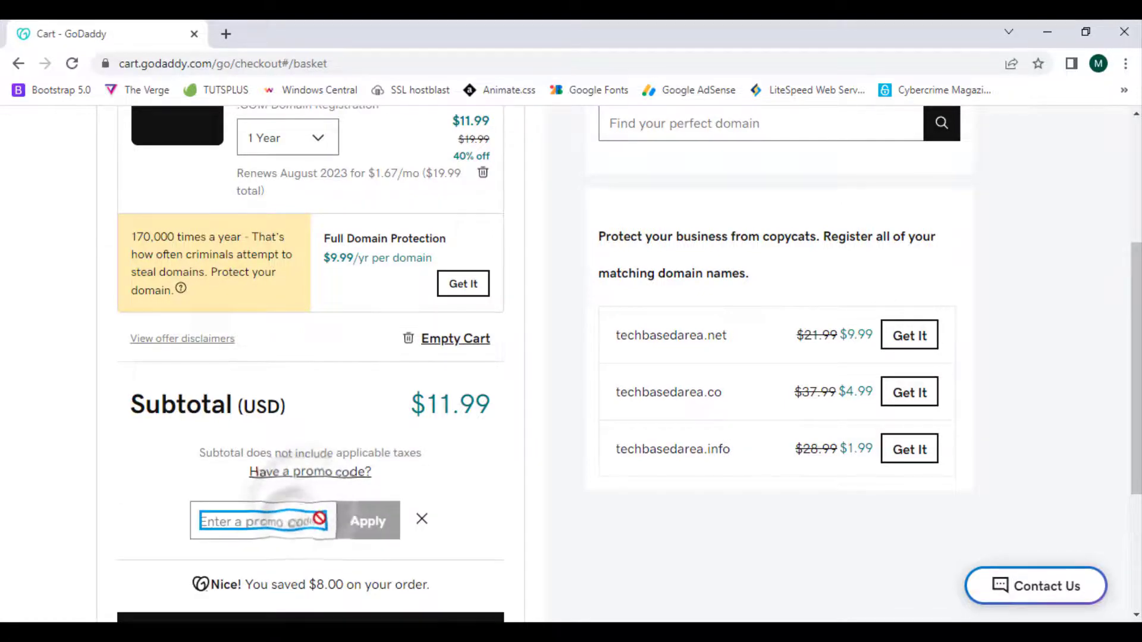
left_click(422, 521)
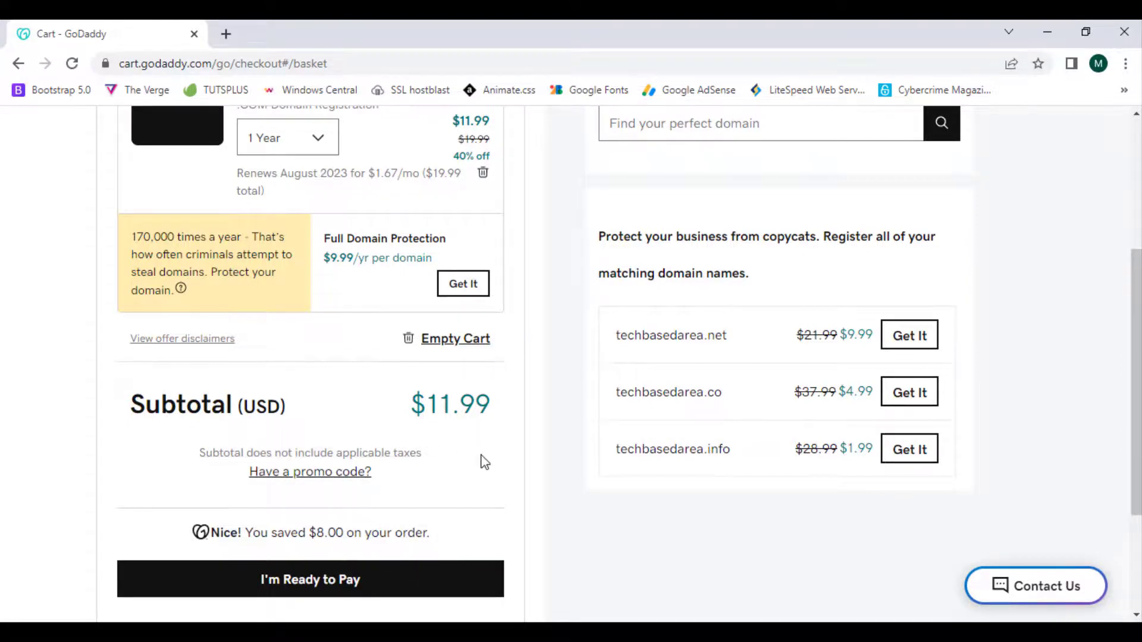
scroll(479, 462, "down", 1)
scroll(470, 461, "down", 1)
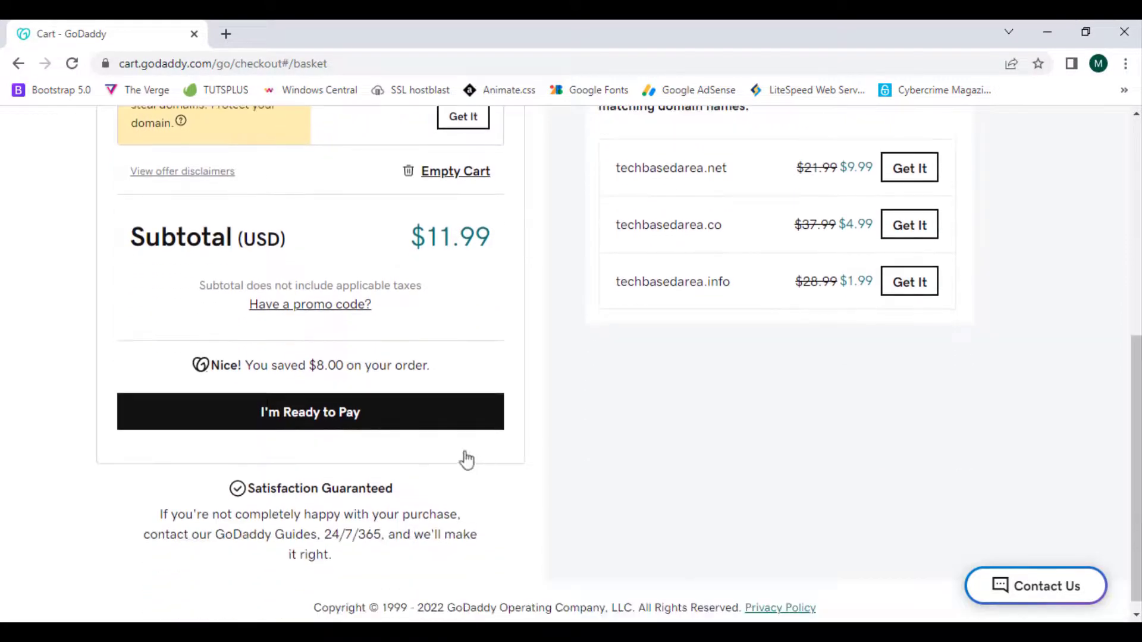
left_click(331, 423)
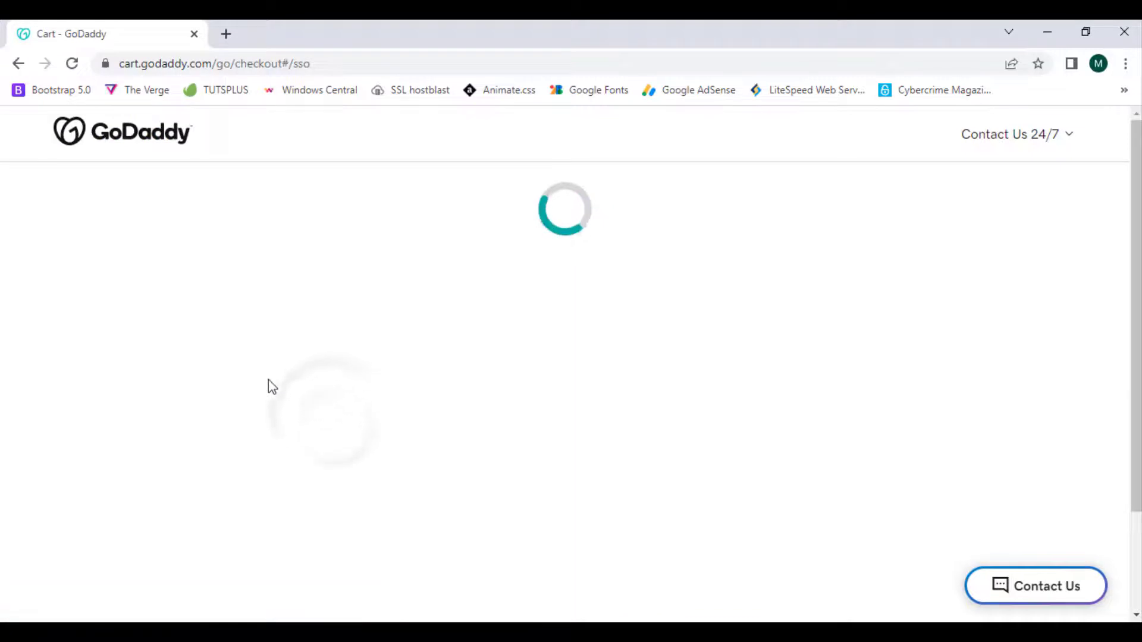